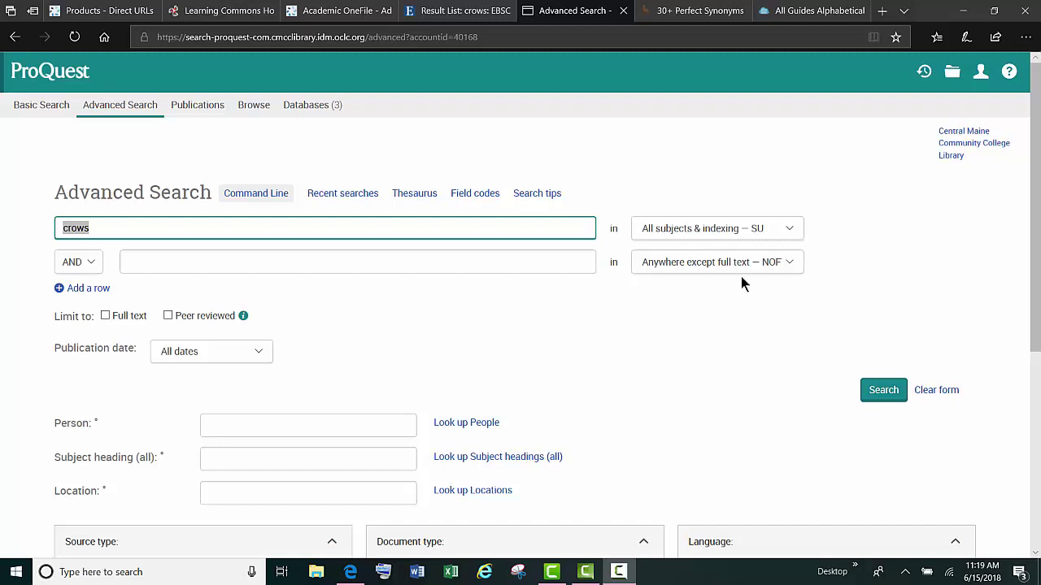
- Switch to the WordHippo page to view the synonyms listed for crow
left_click(706, 13)
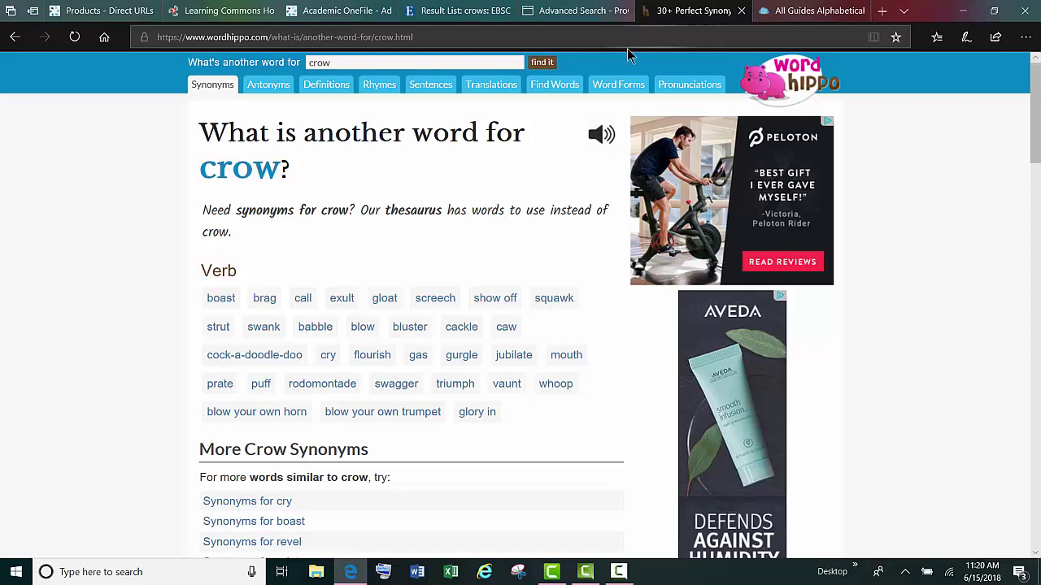
- Run the subject search su(crows), then extend the first term to 'crows or ravens' and search again
left_click(561, 13)
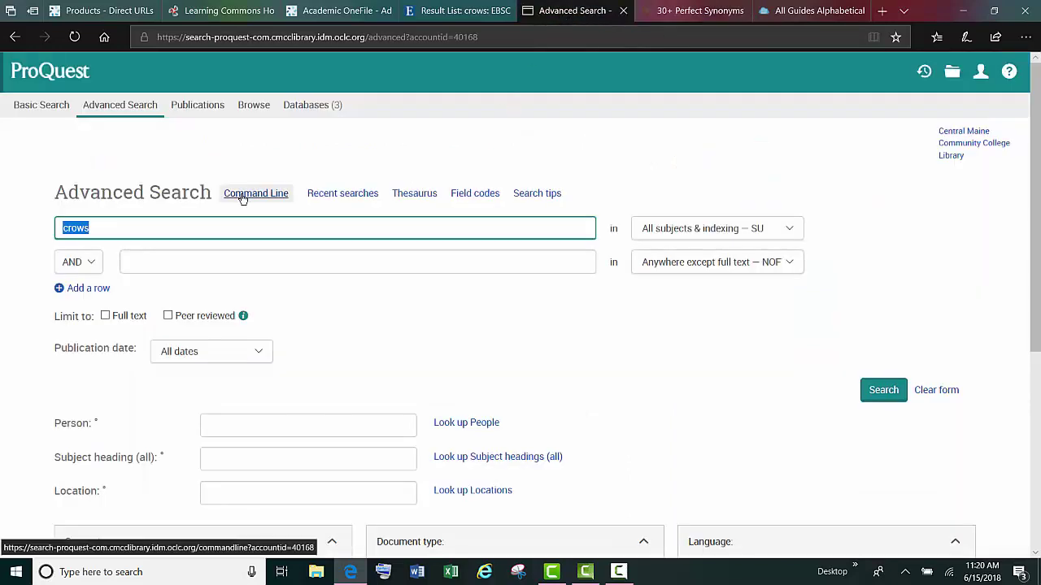
left_click(885, 392)
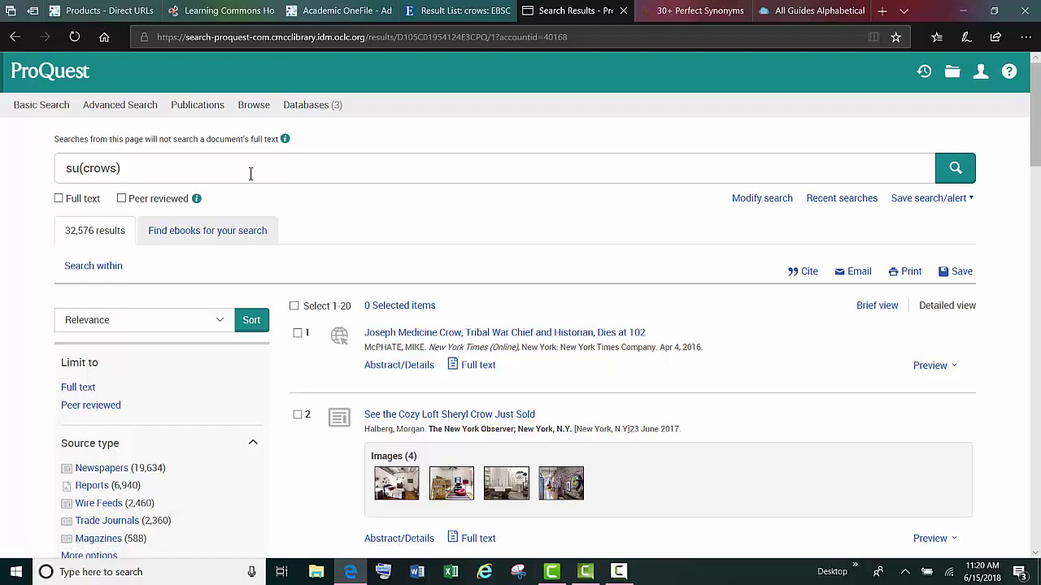
left_click(140, 109)
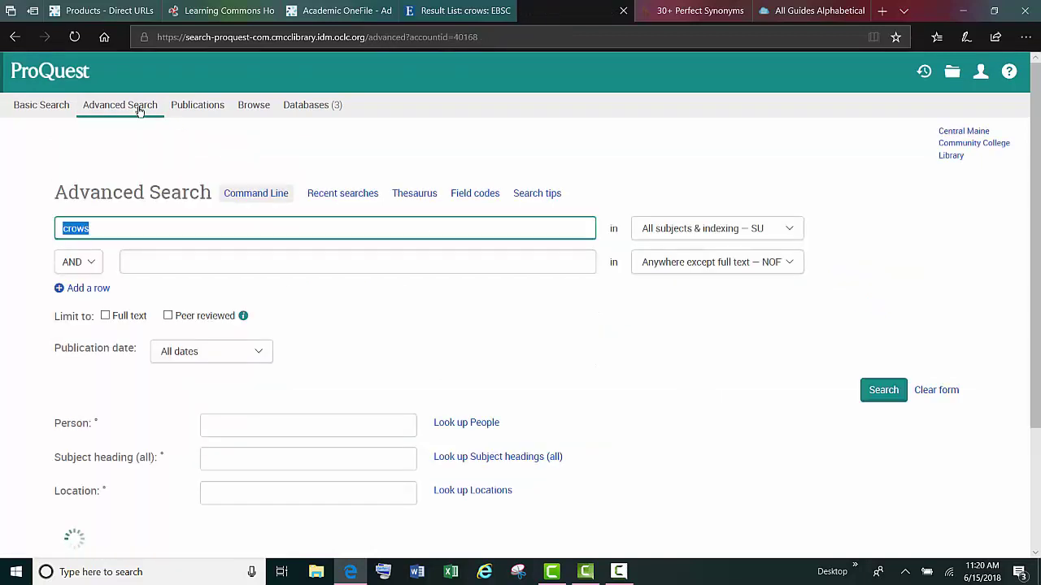
left_click(106, 227)
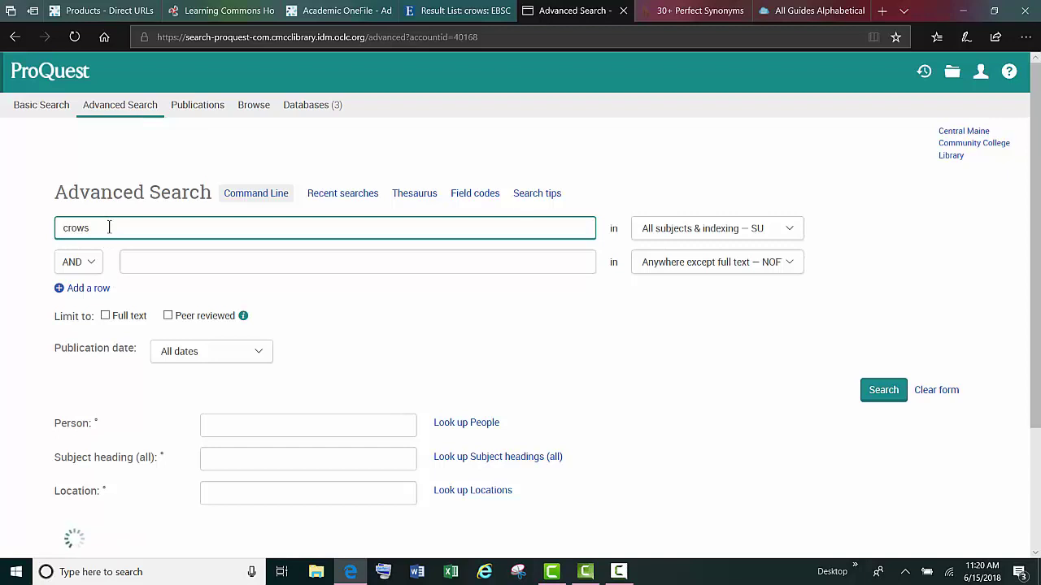
type("or ravens")
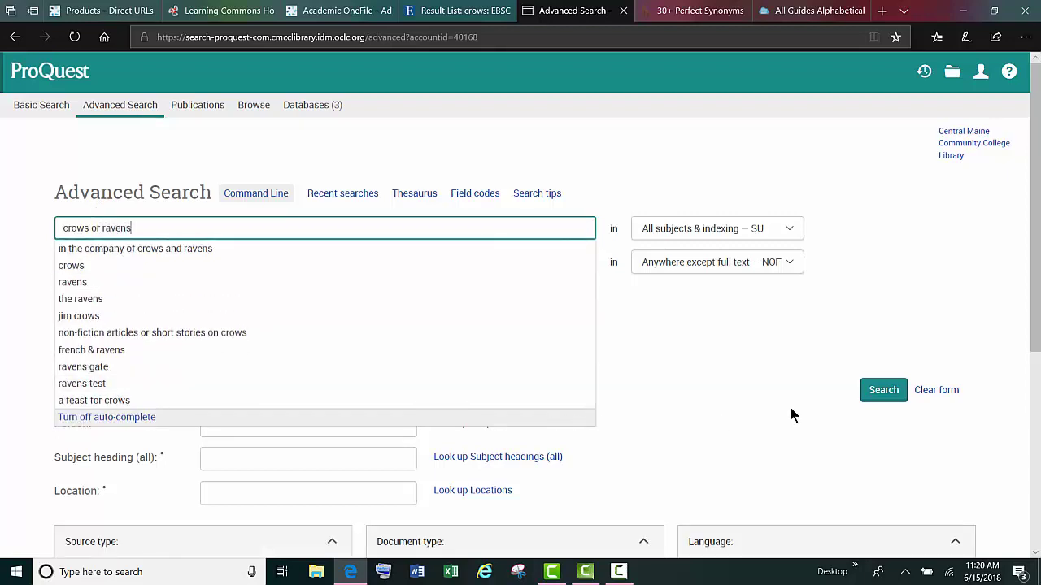
left_click(883, 390)
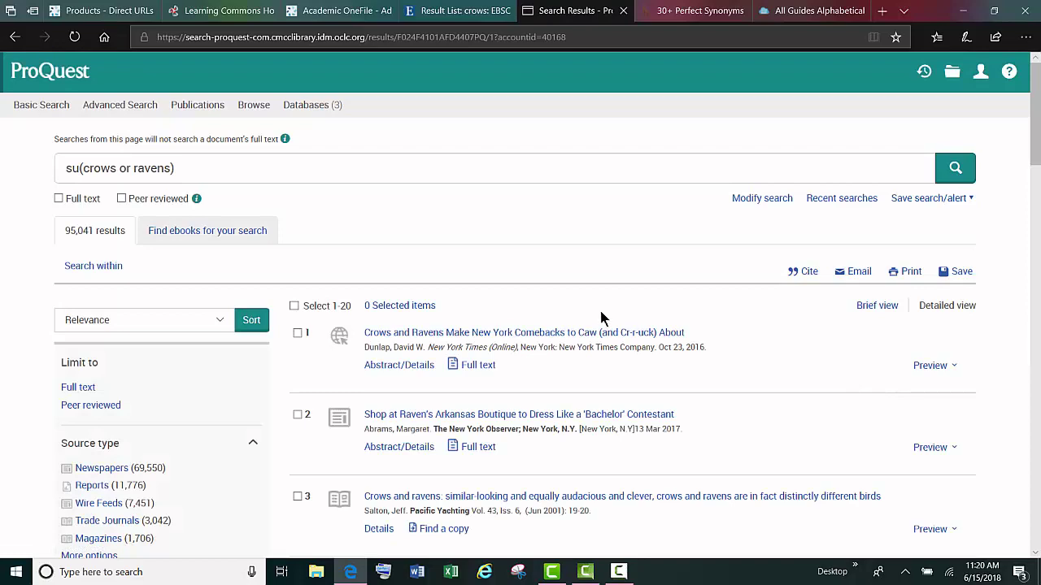
- In EBSCOhost, add 'ravens' as the second search term, combined with OR
left_click(457, 12)
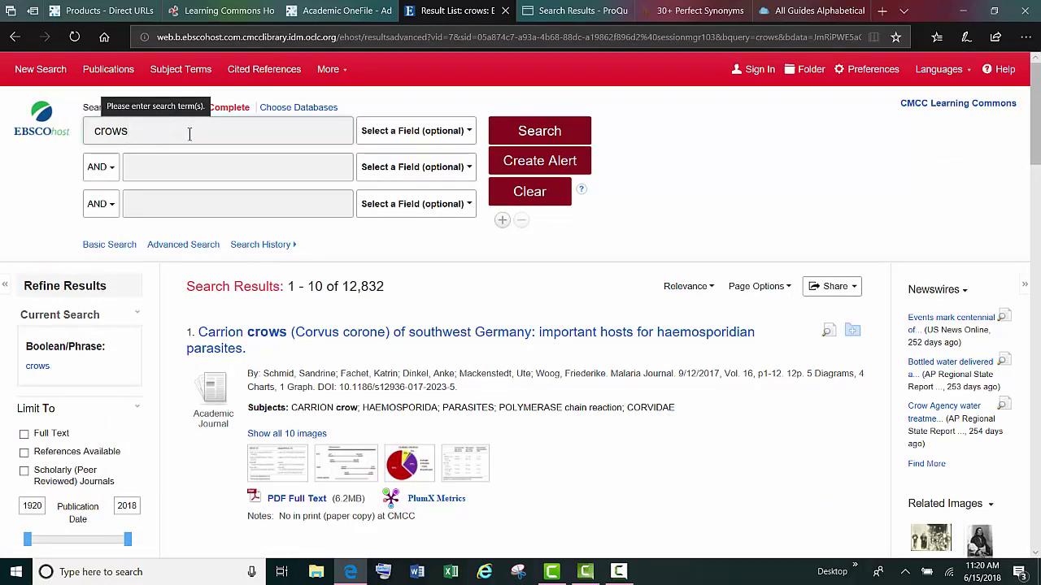
left_click(102, 168)
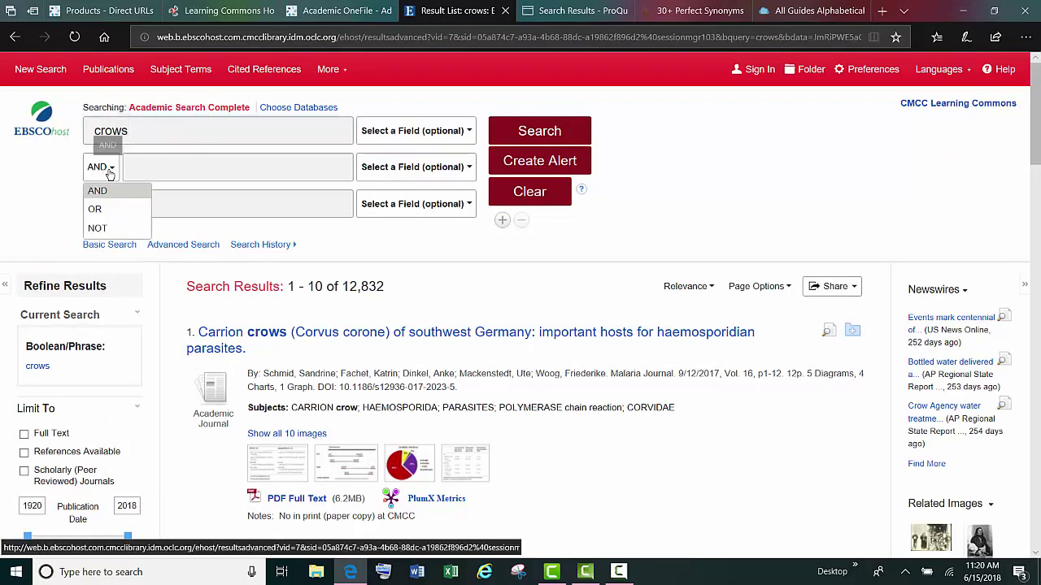
left_click(93, 208)
left_click(126, 167)
type("raven")
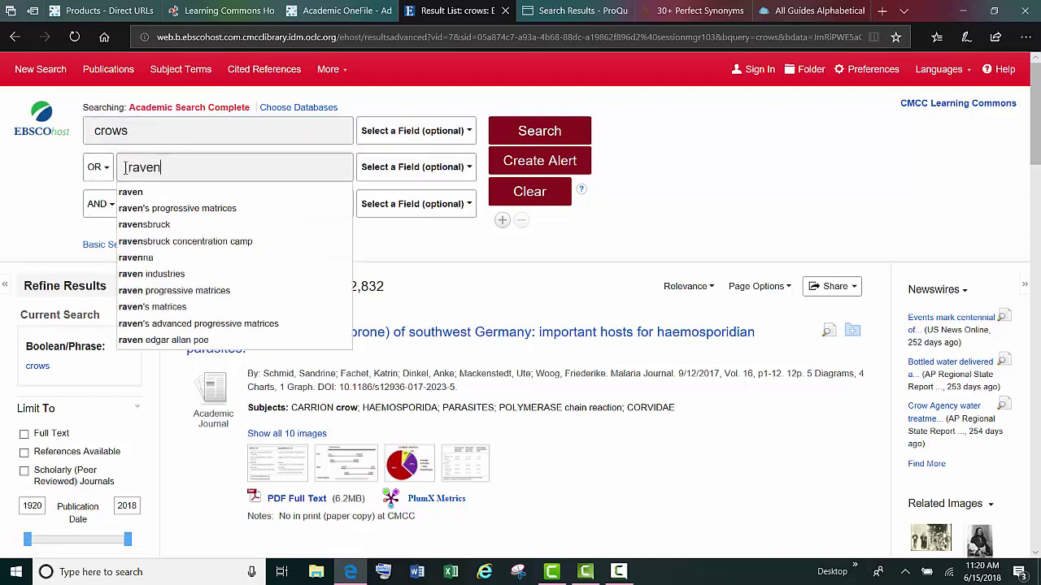
type("s")
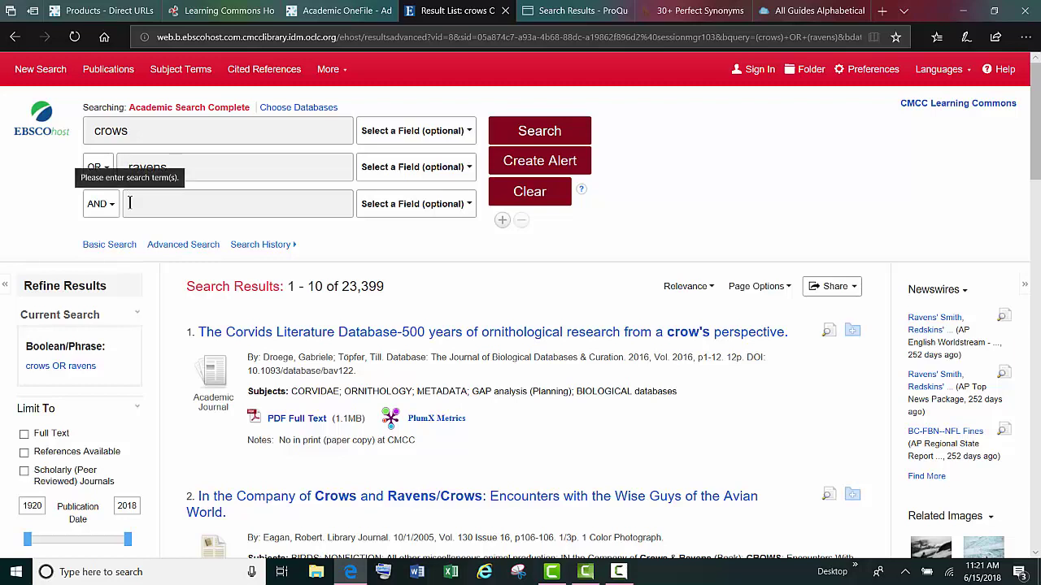
- Add 'tools' as the third search term and run the crows OR ravens AND tools search
left_click(129, 204)
type("tools")
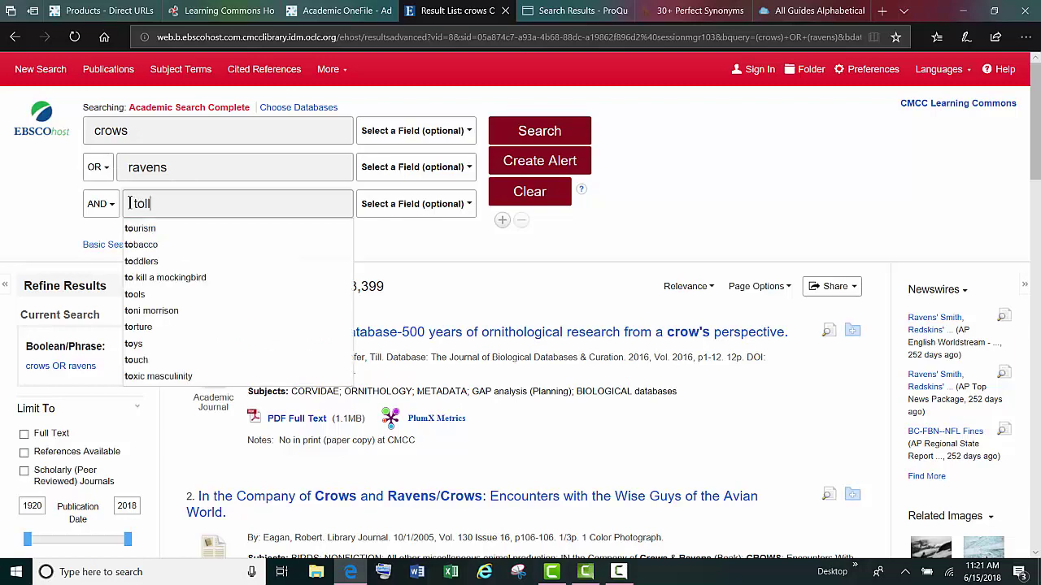
key("BackSpace")
key("BackSpace")
key("BackSpace")
type("ols")
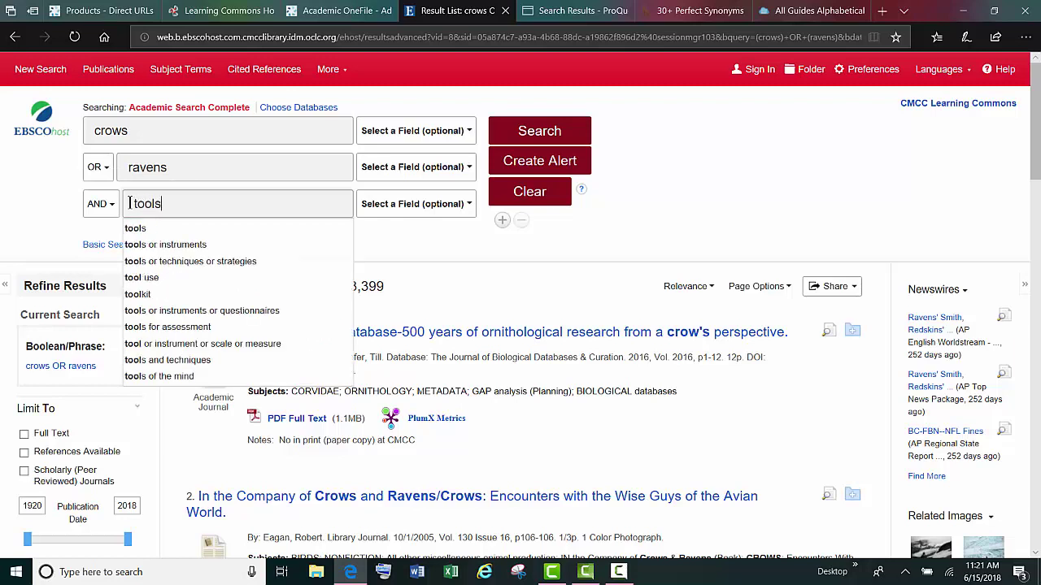
left_click(537, 134)
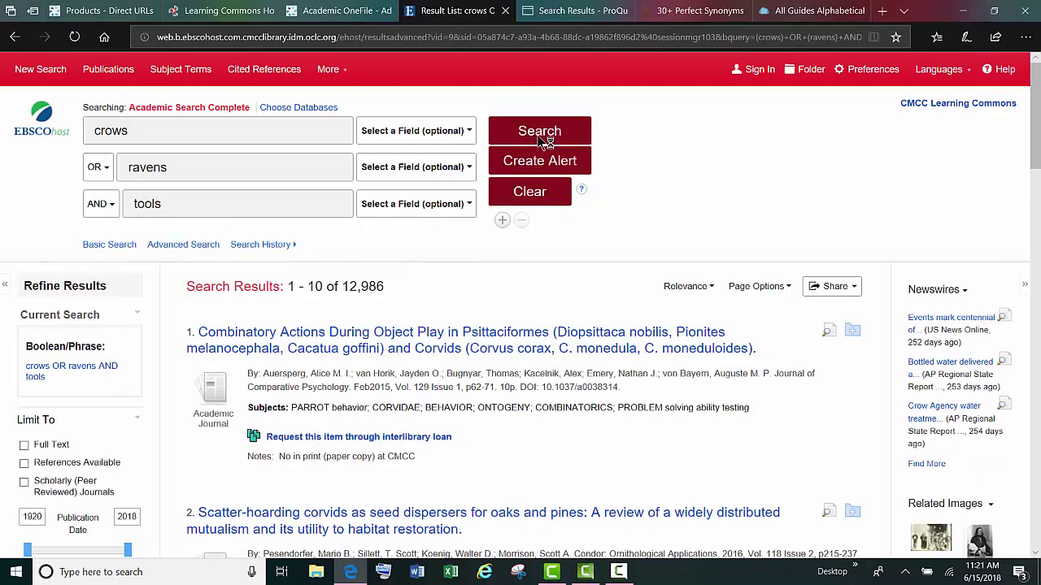
- Append 'and tools' to the ProQuest crows or ravens query and resubmit it
left_click(580, 20)
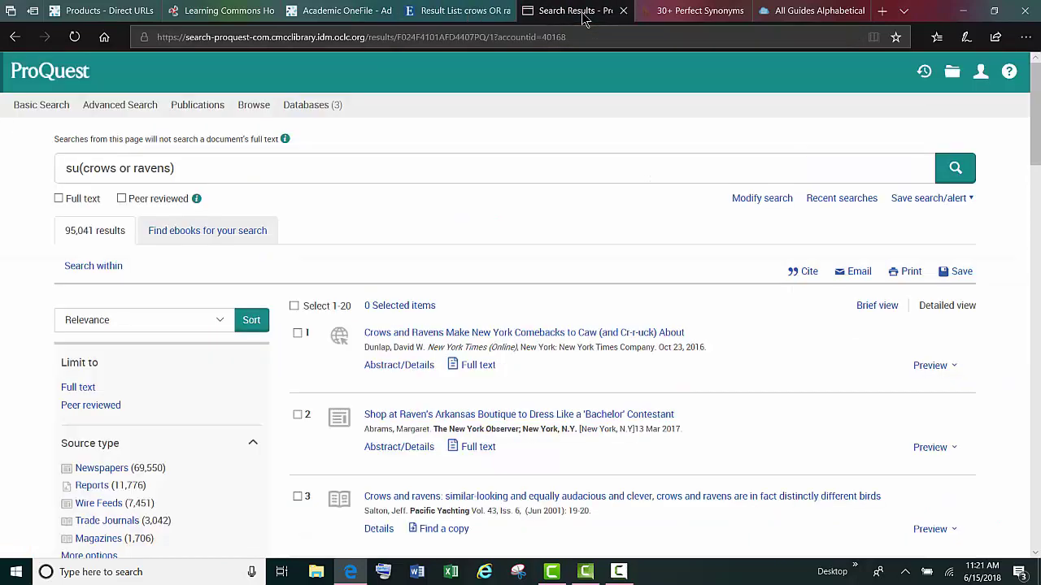
left_click(236, 169)
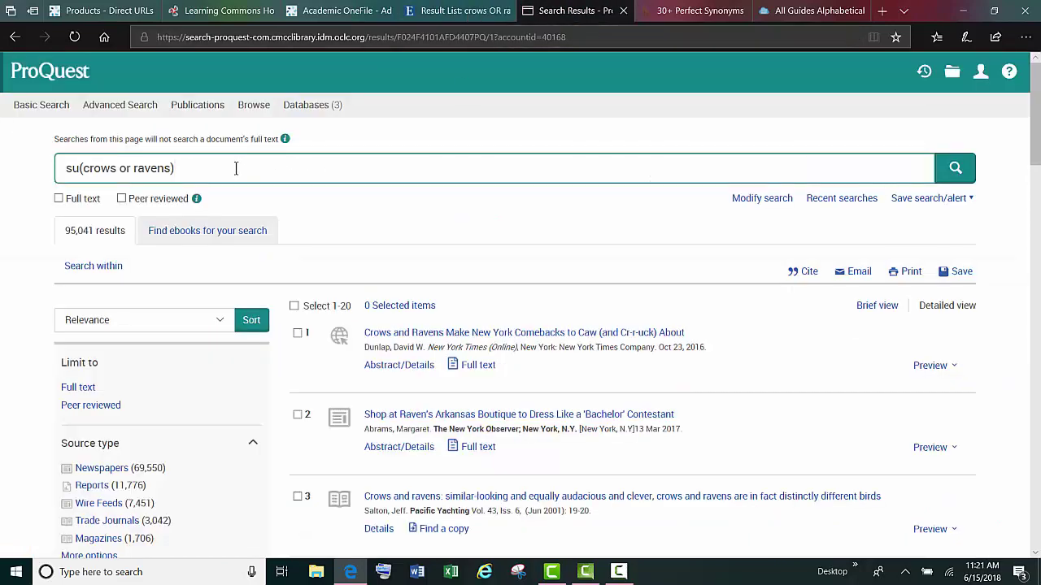
type("and tools")
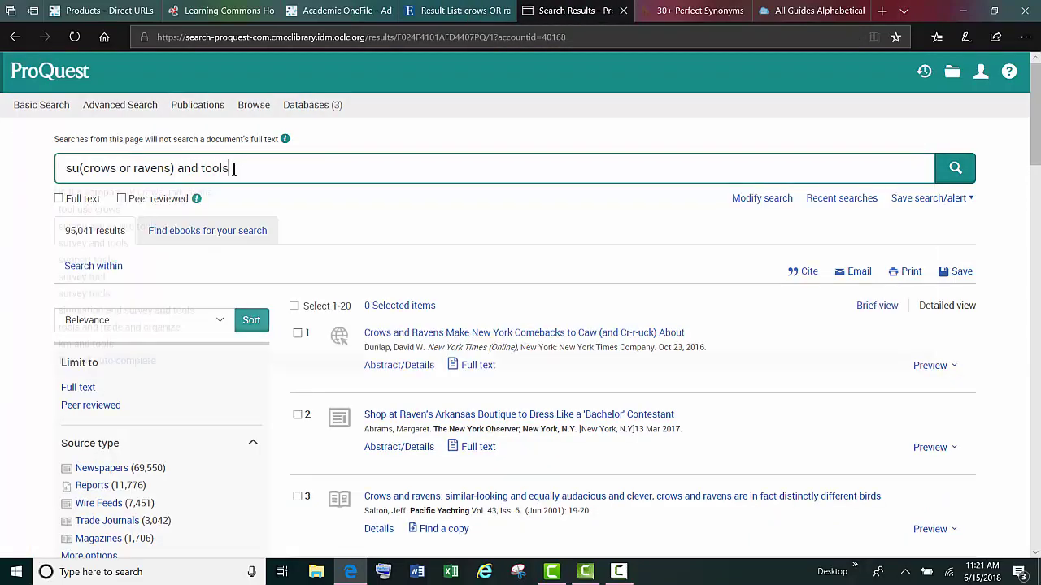
key("Return")
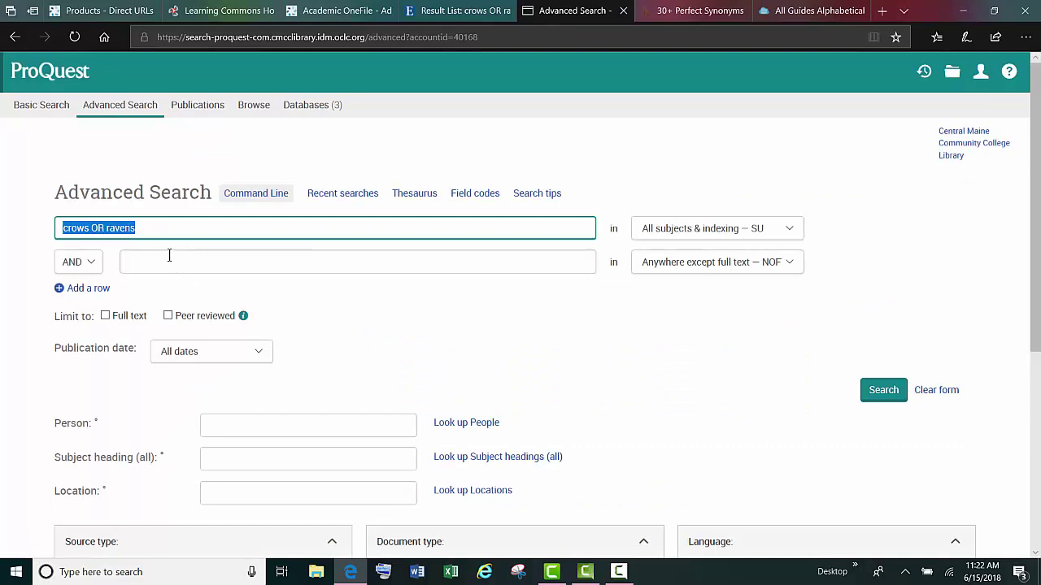
- Enter 'tool use' in the second search row and run the search
left_click(160, 260)
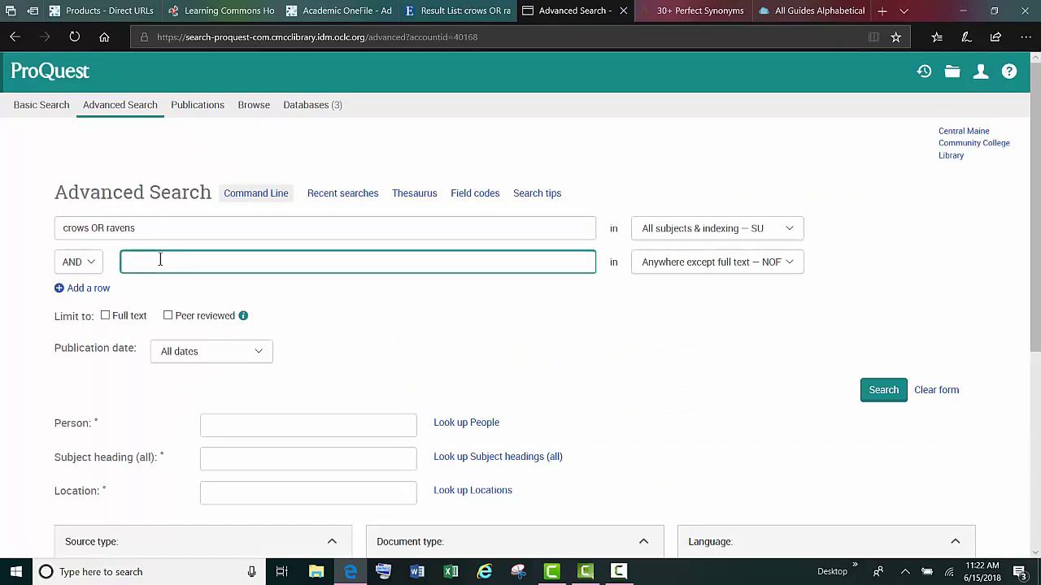
type("tool ")
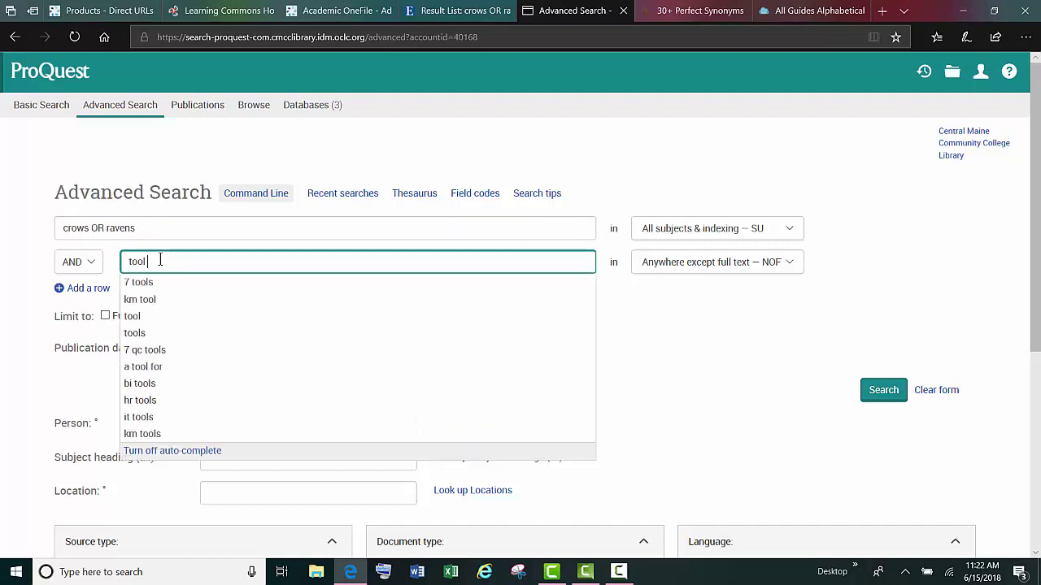
type("use")
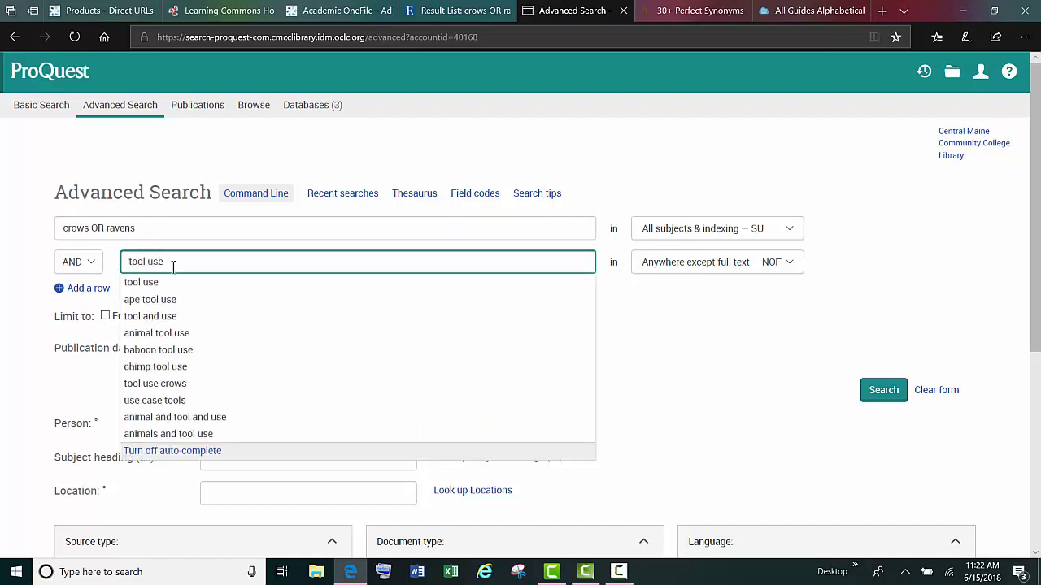
left_click(886, 391)
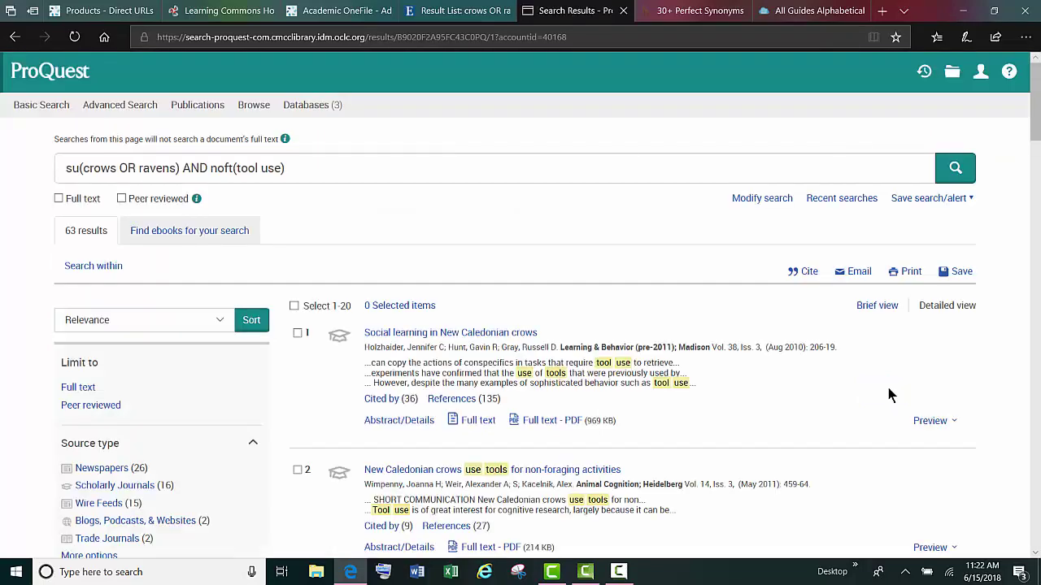
- Change the second term to the exact phrase "tool use" in quotes and rerun the search
left_click(131, 108)
left_click(170, 265)
type("\"")
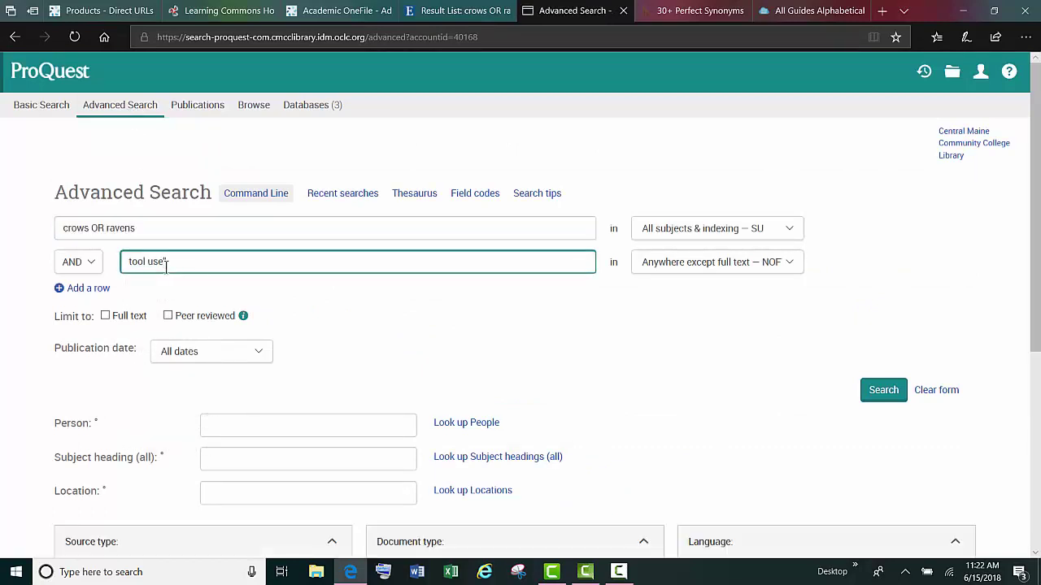
left_click(130, 261)
type("\"")
left_click(895, 390)
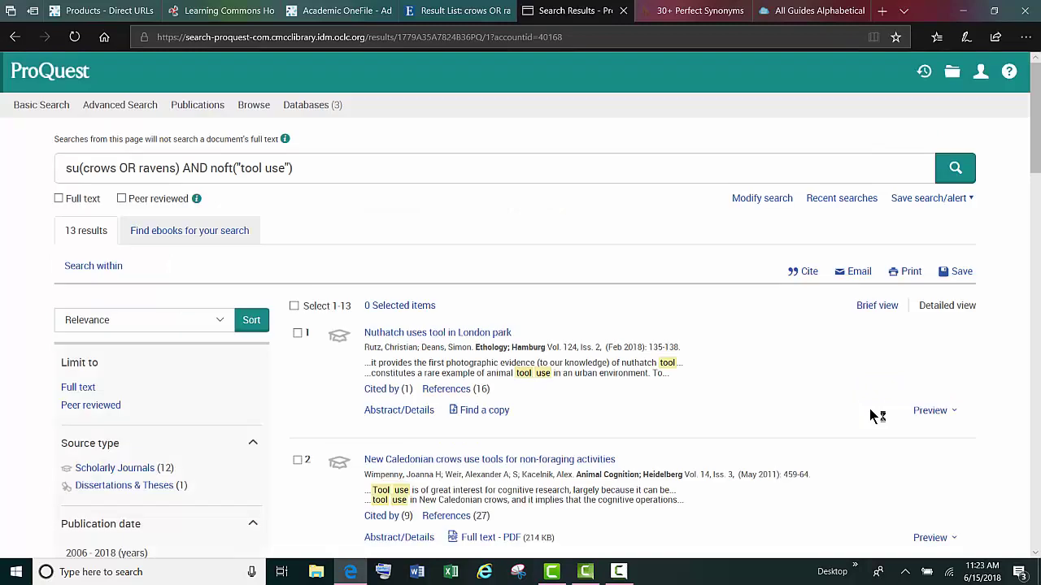
key("alt+Left")
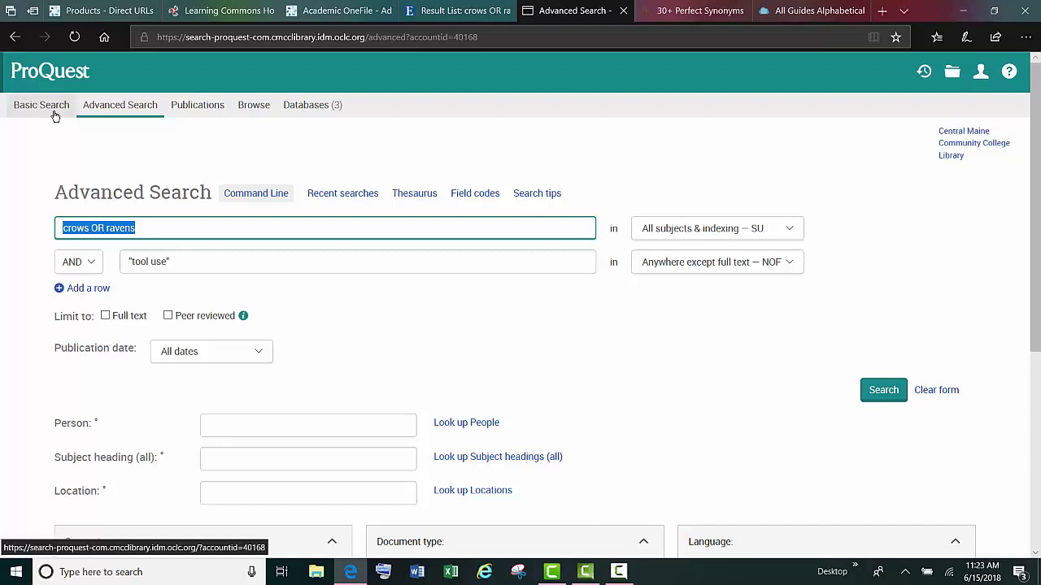
left_click(885, 391)
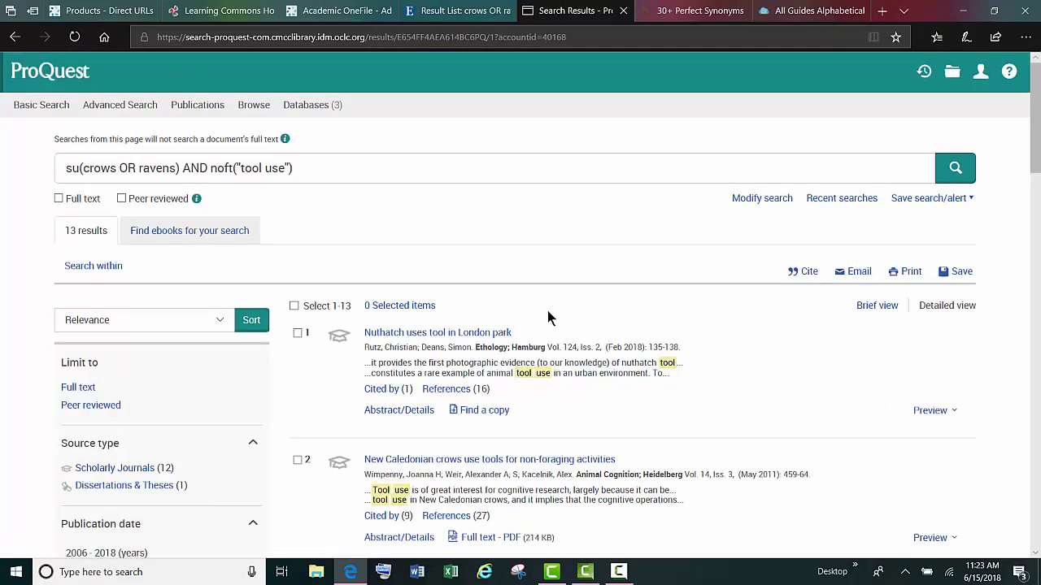
- Return to EBSCOhost and scroll through its 12,986 results and the Source Types list
left_click(470, 13)
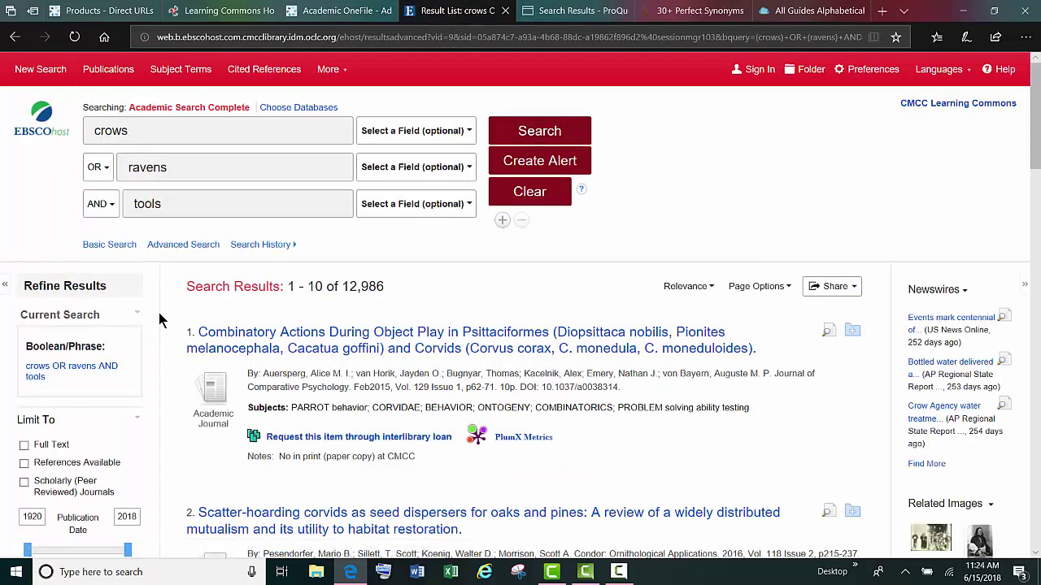
scroll(162, 318, "down", 1)
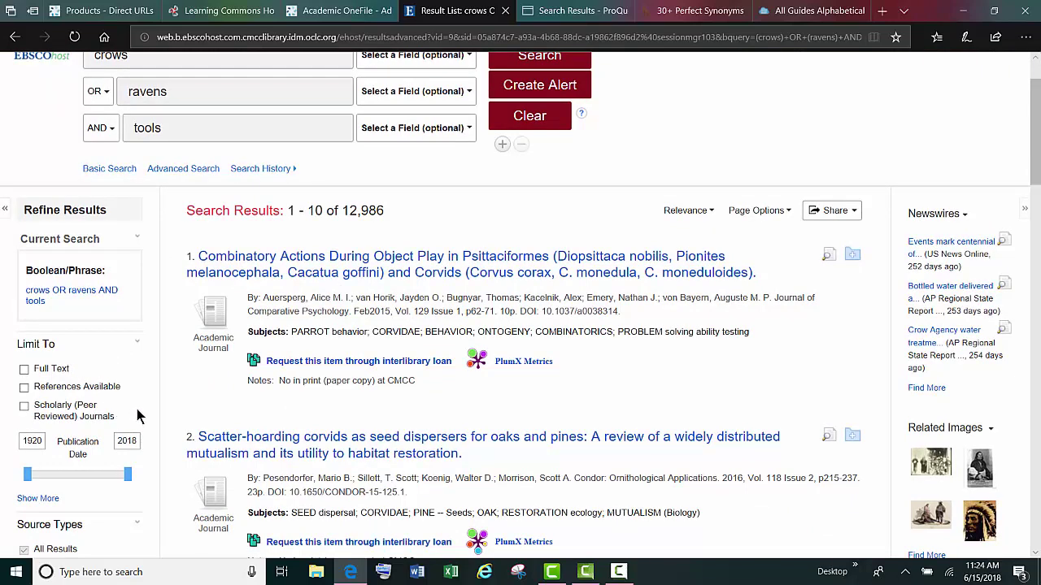
scroll(153, 412, "down", 1)
scroll(159, 419, "down", 2)
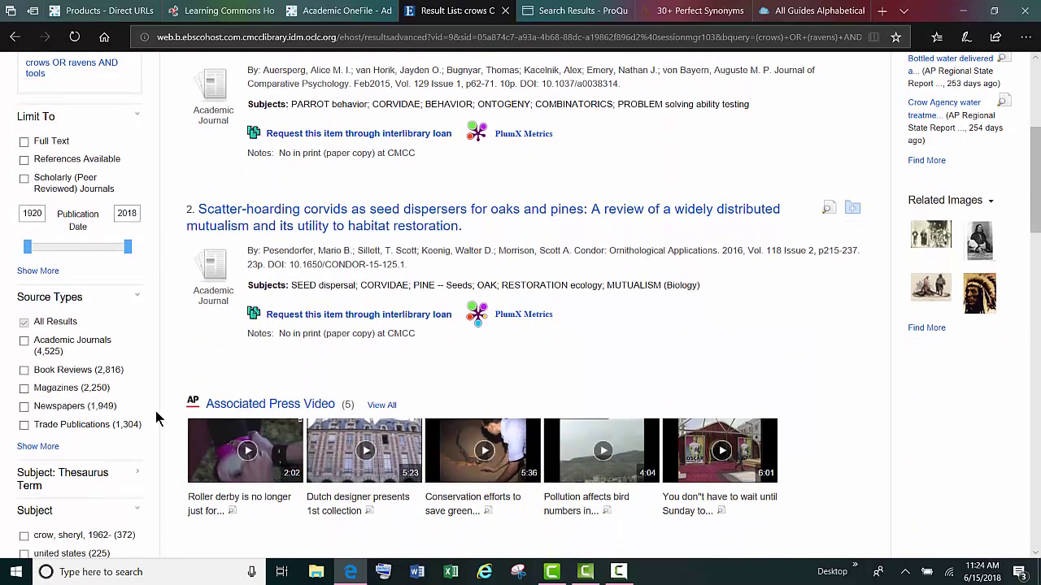
scroll(158, 418, "up", 3)
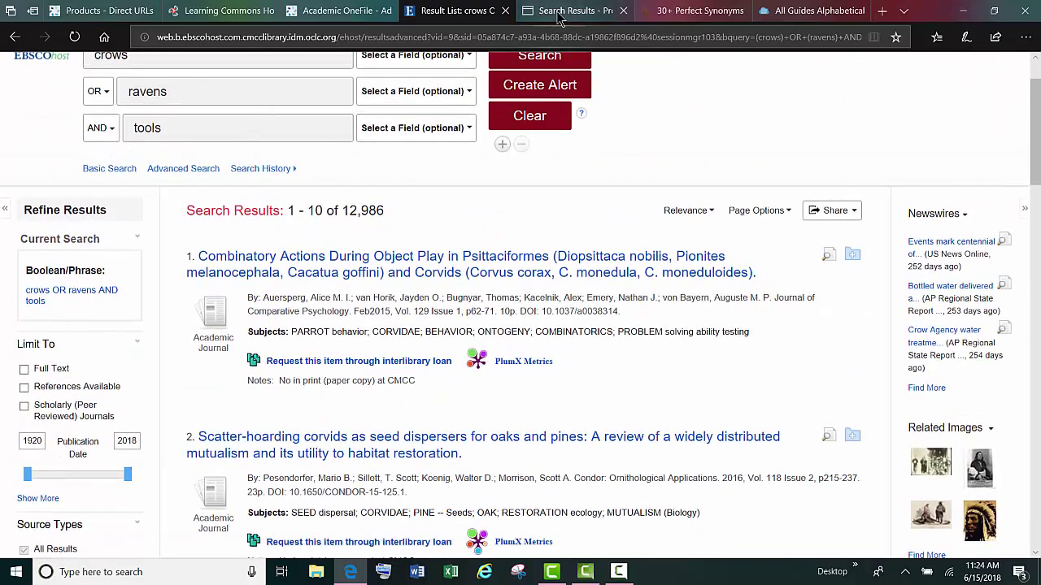
- Return to ProQuest and scroll through the 13 results and the Publication date filter
left_click(559, 11)
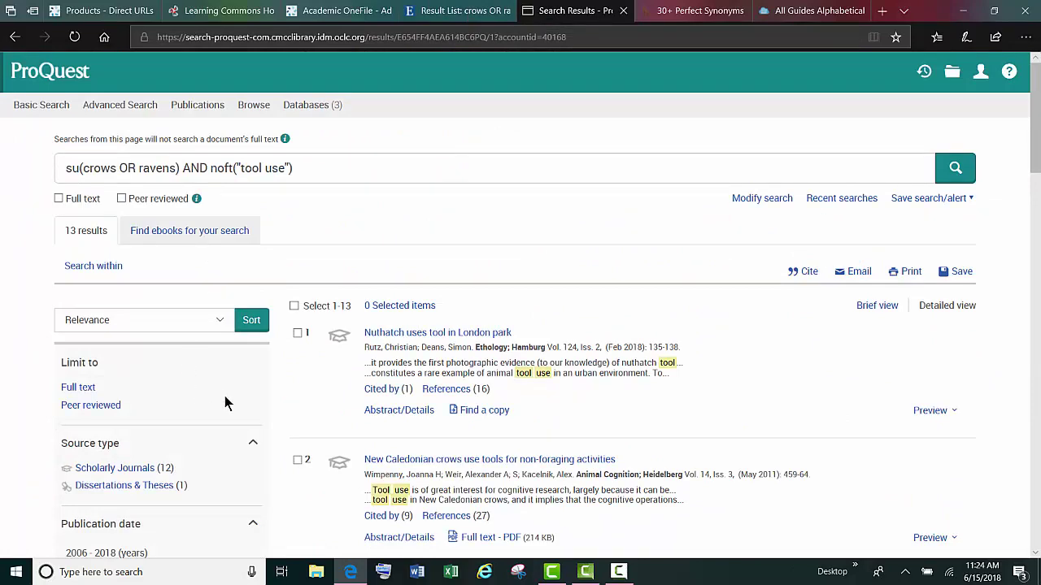
scroll(226, 402, "down", 3)
scroll(226, 402, "down", 1)
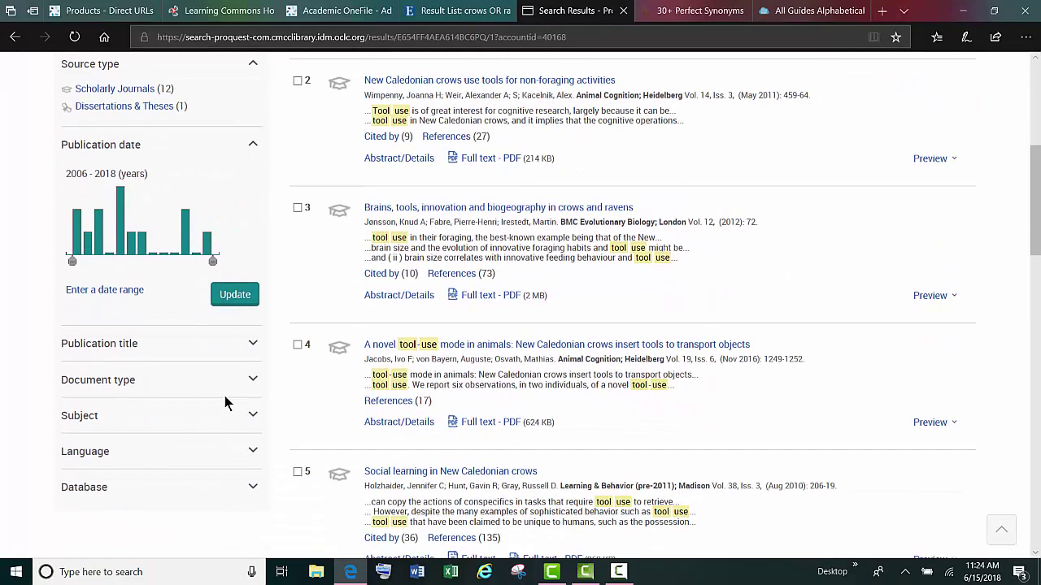
scroll(226, 403, "up", 2)
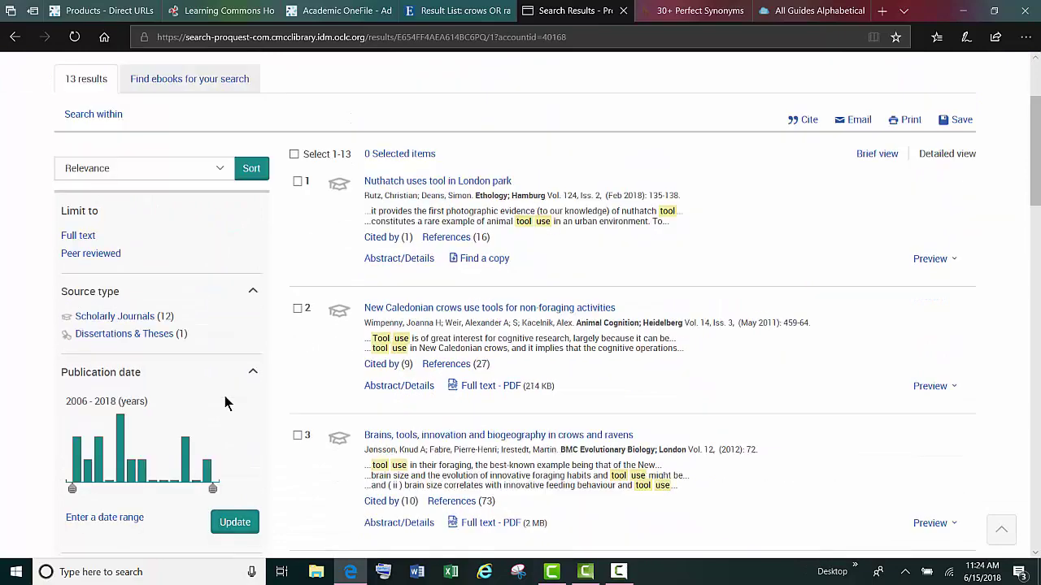
scroll(226, 403, "down", 2)
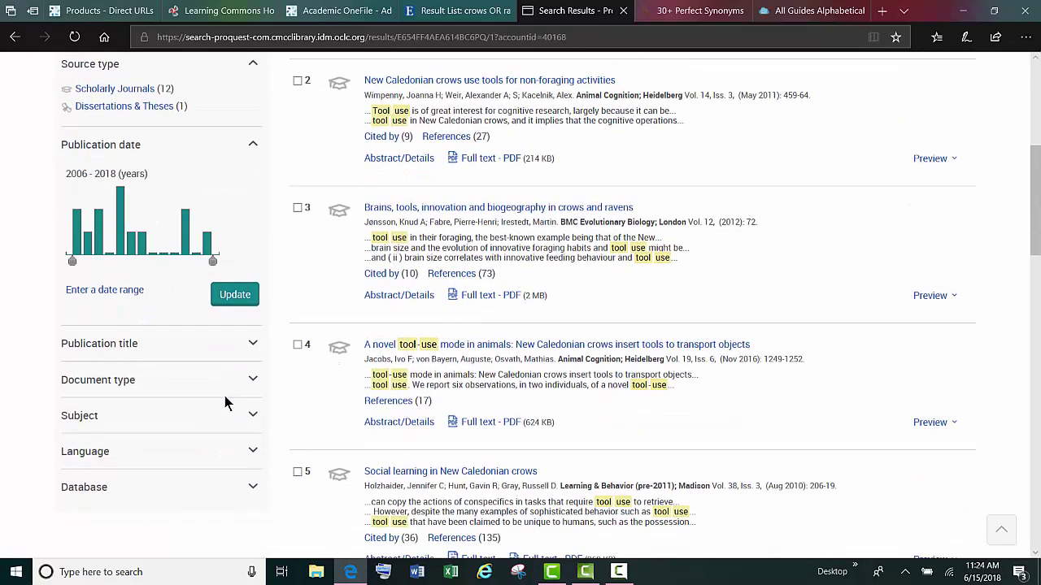
scroll(227, 402, "up", 2)
scroll(361, 215, "up", 2)
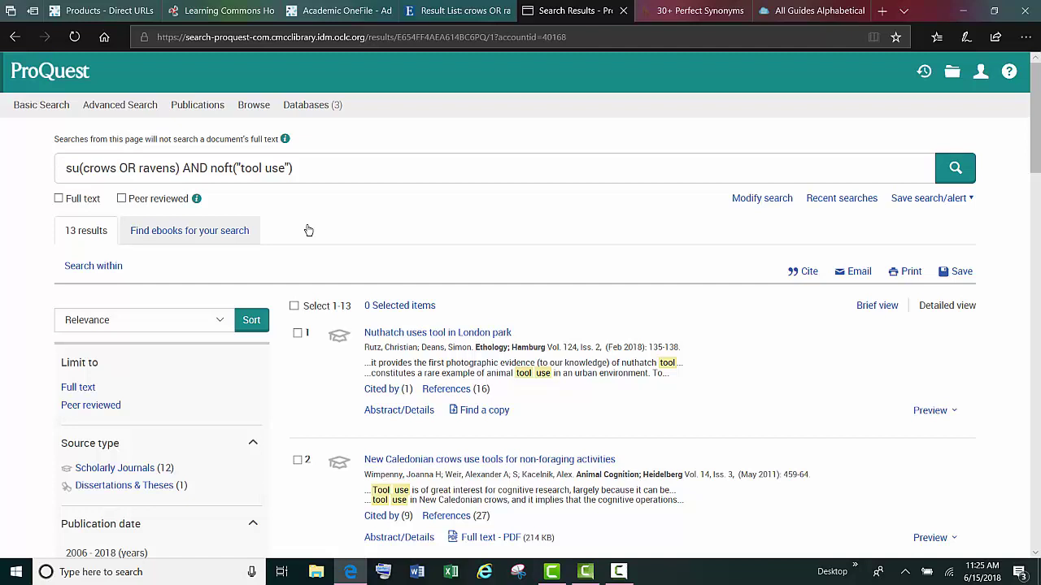
- Replace the first search term with 'crows', keep the field set to Anywhere, and search
left_click(111, 111)
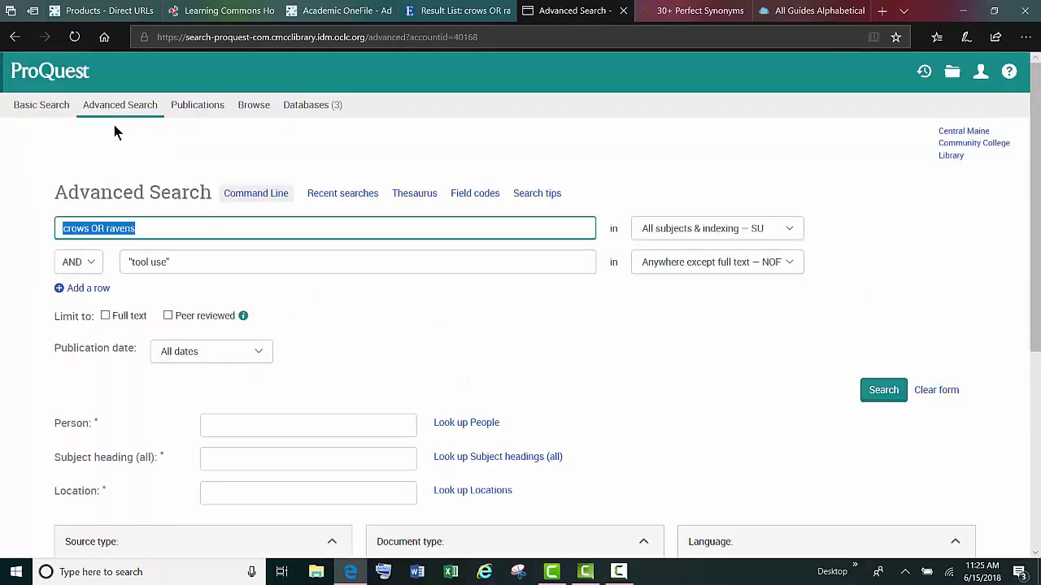
left_click_drag(154, 226, 52, 218)
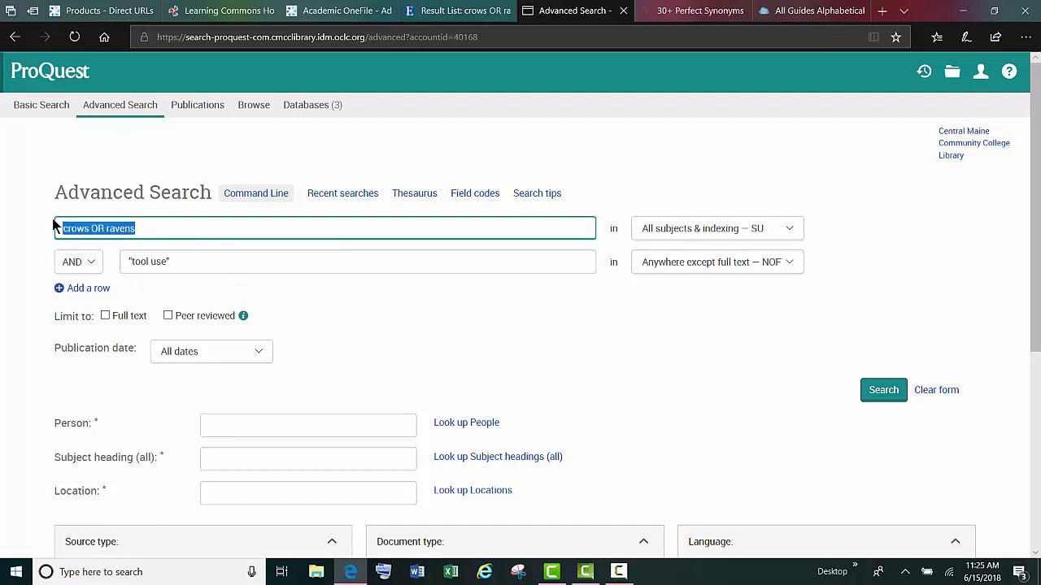
key("BackSpace")
type("crows")
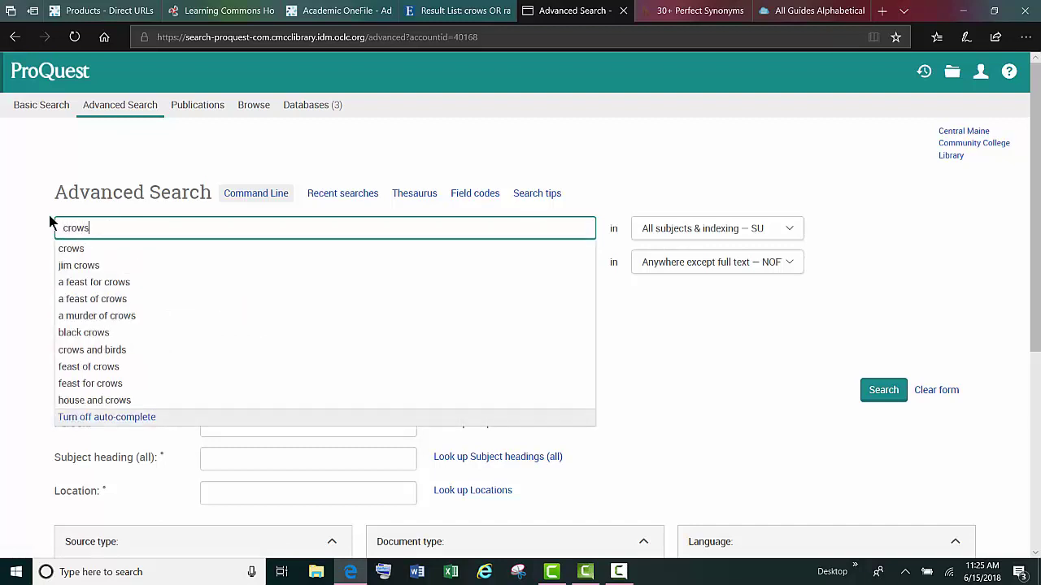
left_click(707, 293)
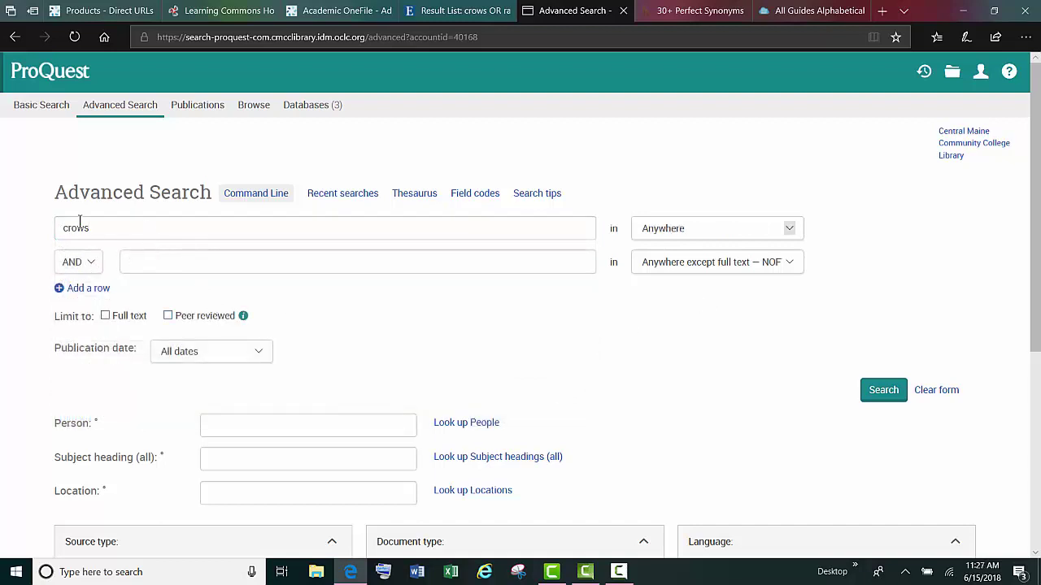
left_click(792, 226)
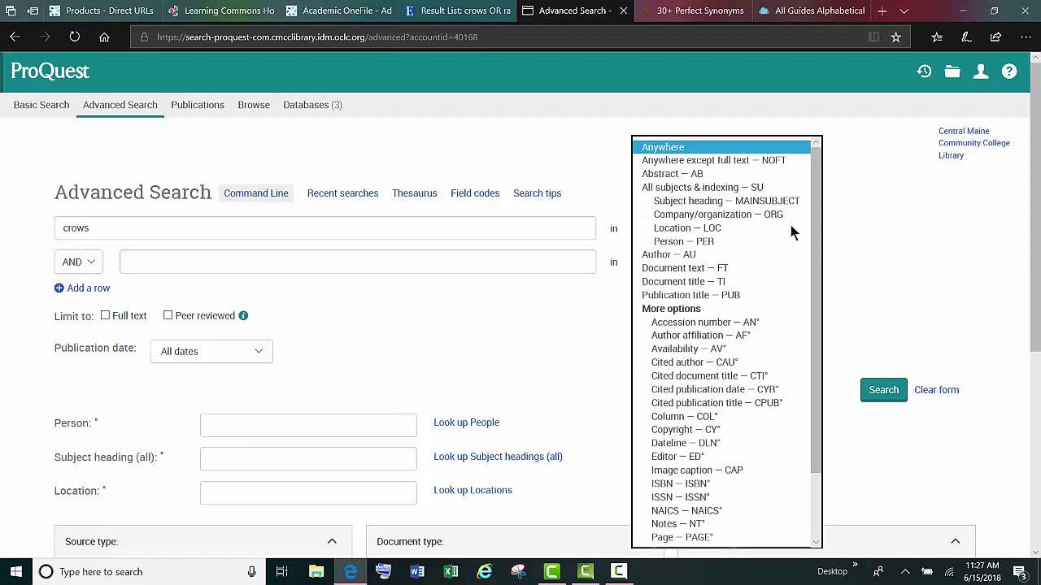
left_click(897, 239)
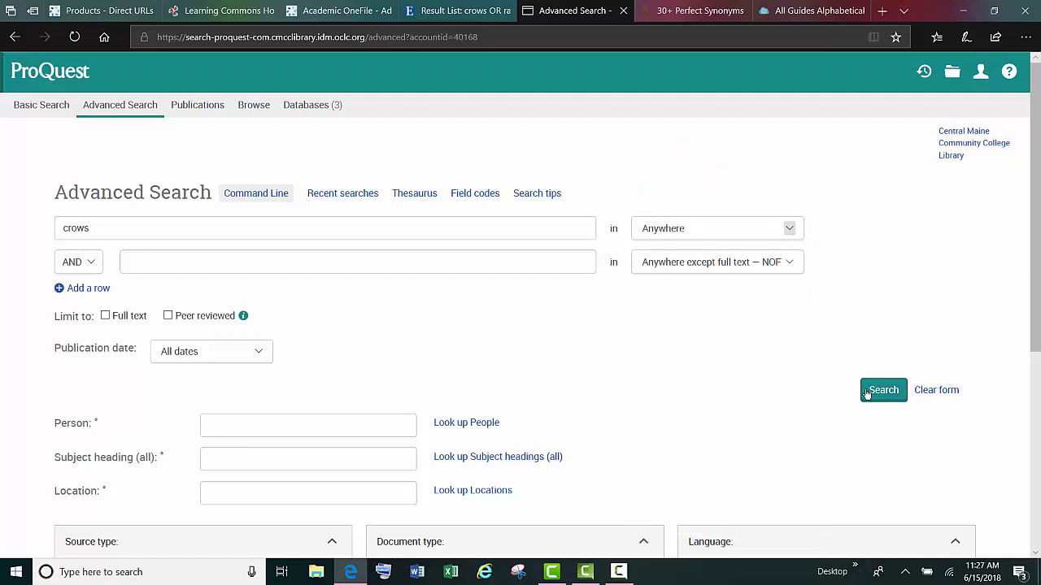
left_click(883, 392)
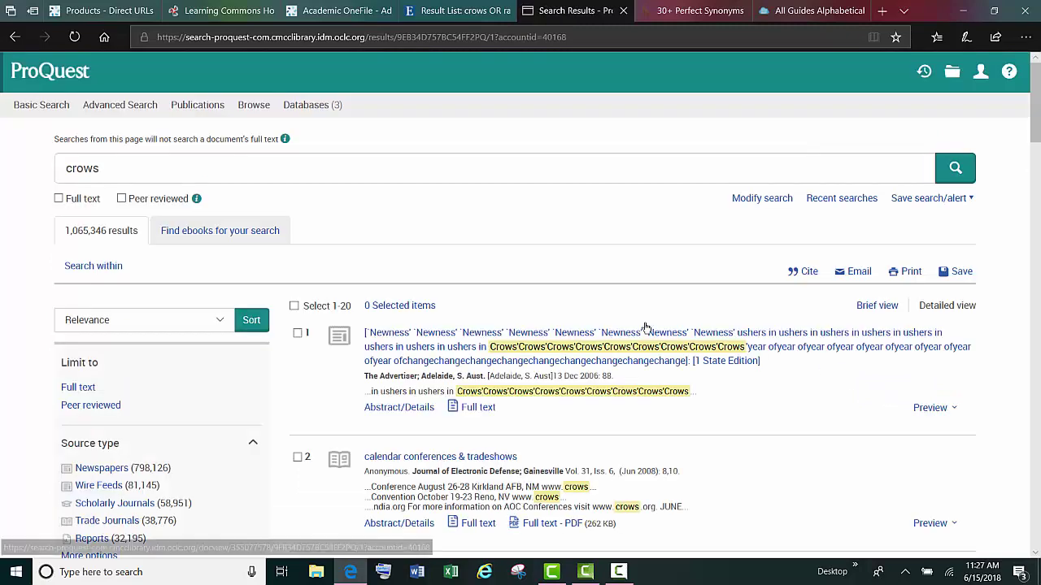
- Restrict the crows search to the Abstract — AB field and search again
left_click(135, 107)
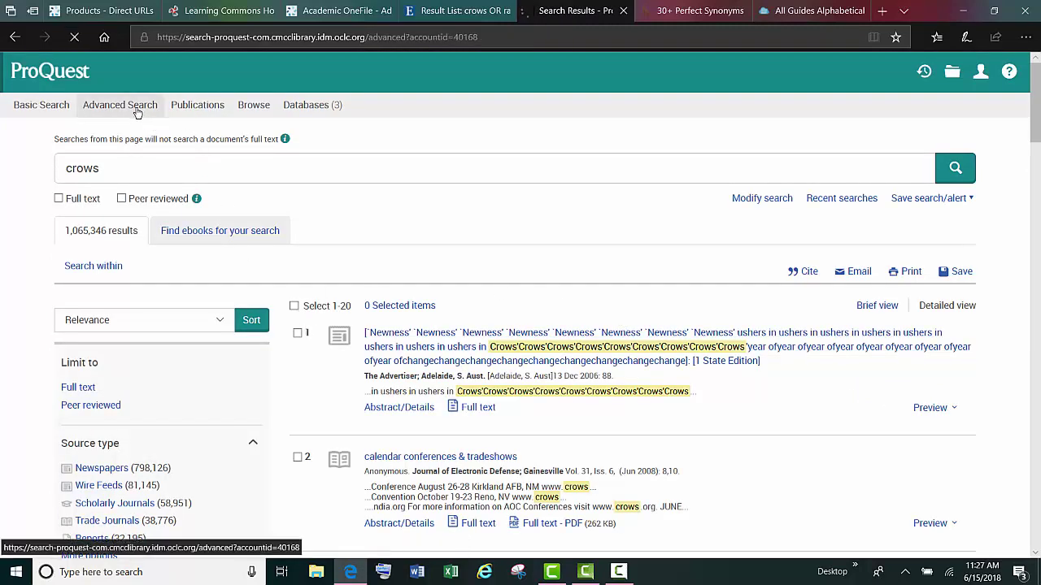
left_click(786, 229)
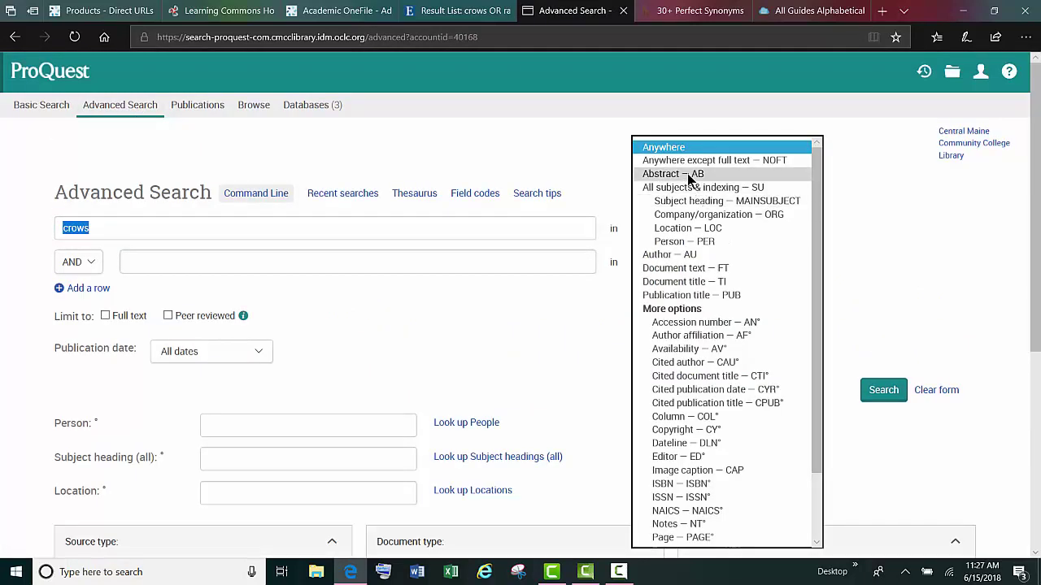
left_click(688, 173)
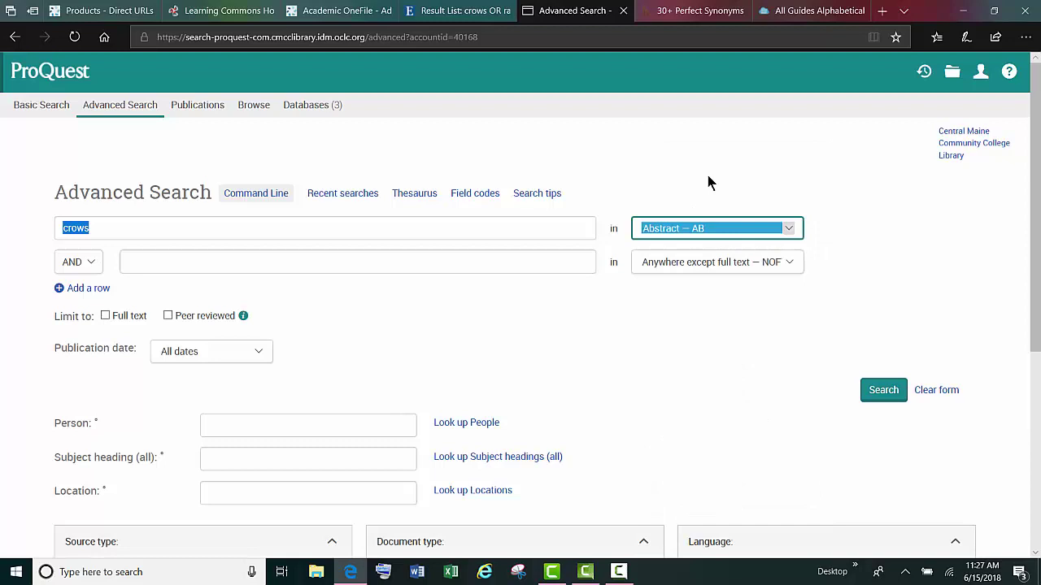
left_click(883, 390)
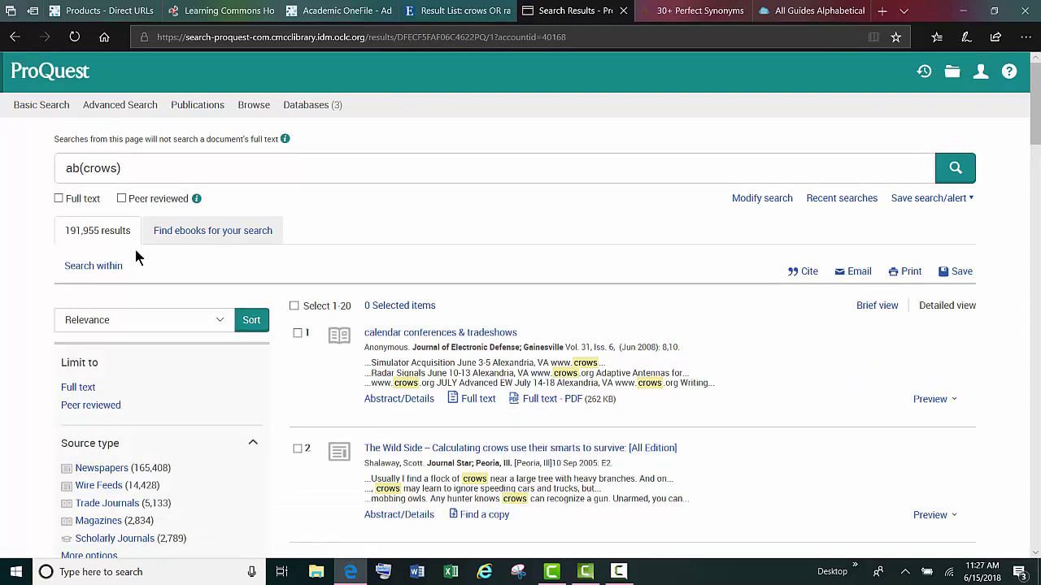
- Limit the crows search to 'All subjects & indexing — SU' and rerun it
left_click(136, 107)
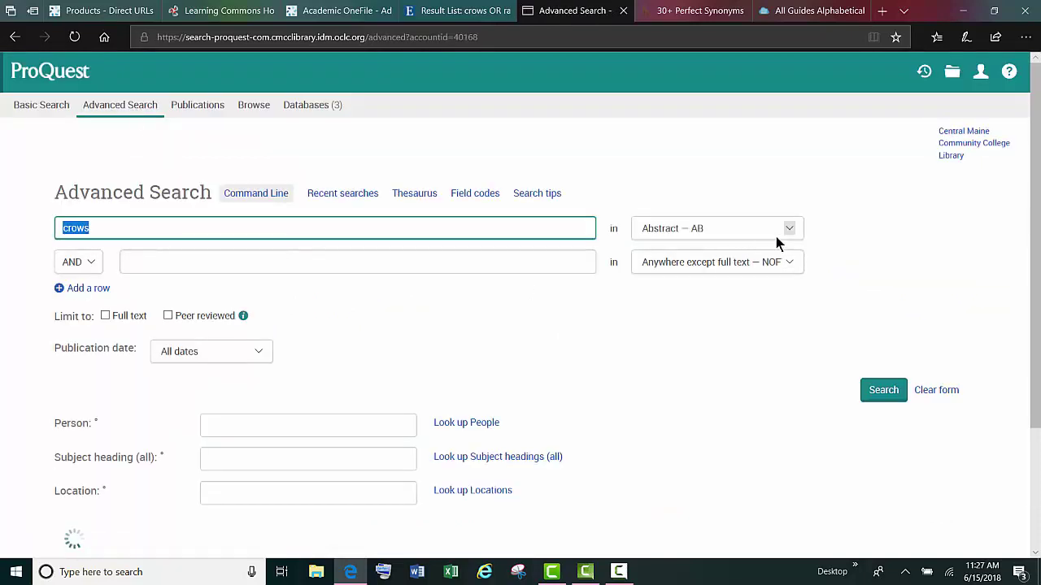
left_click(785, 230)
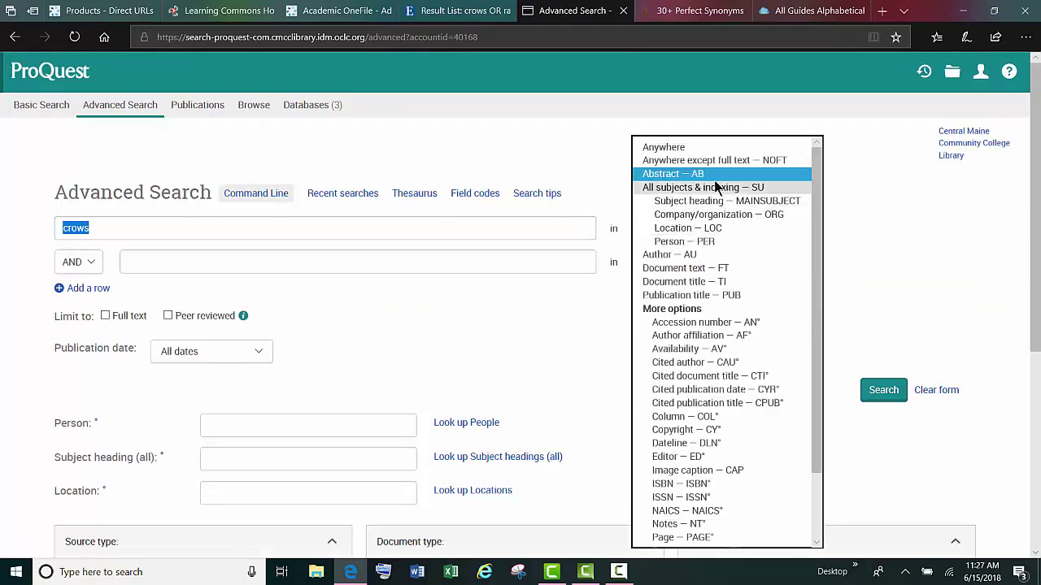
left_click(720, 186)
left_click(882, 391)
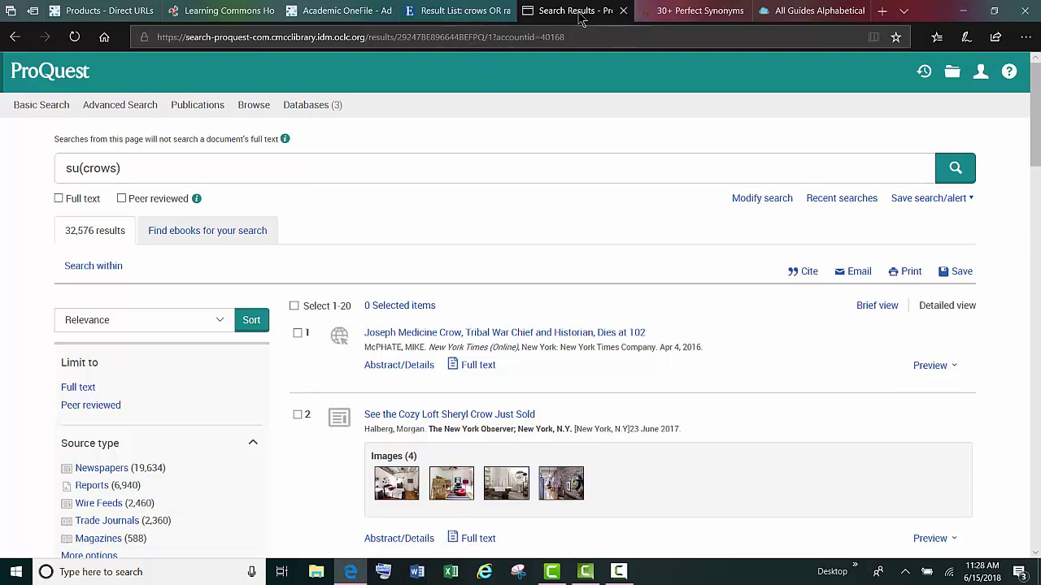
- Open the scatter-hoarding corvids article record from the EBSCO crows OR ravens results
left_click(454, 14)
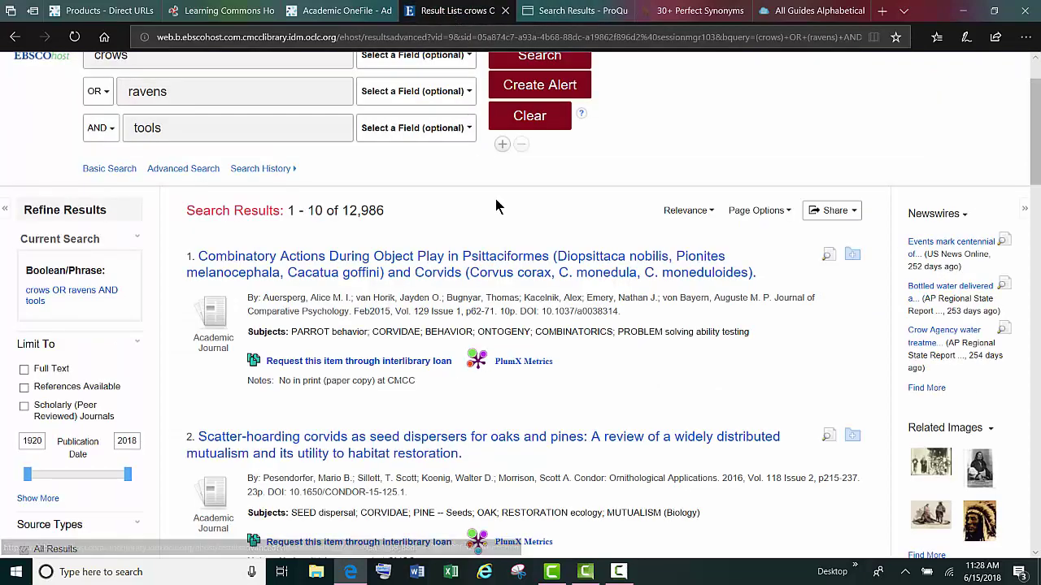
scroll(498, 207, "down", 3)
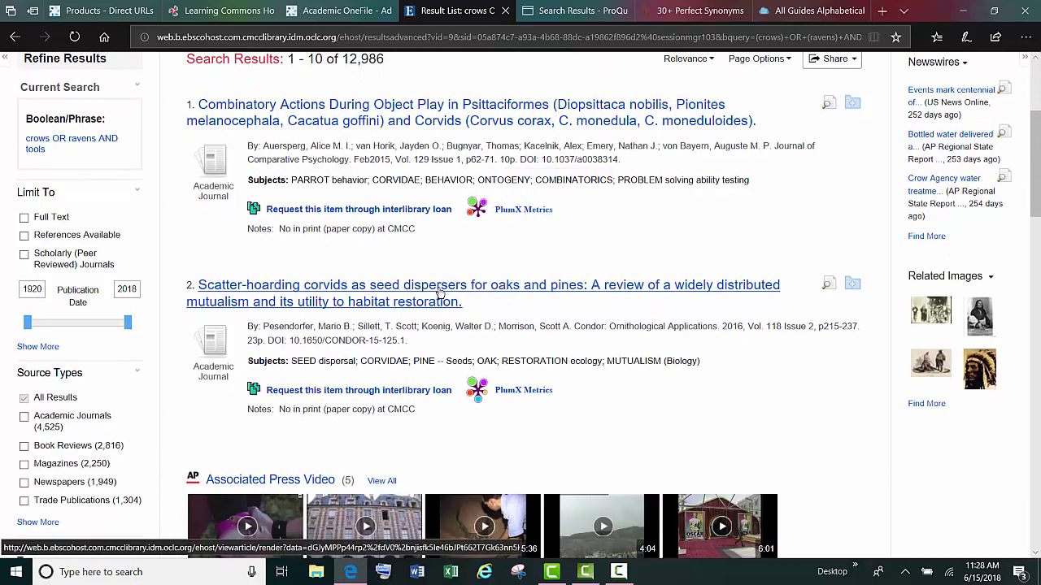
left_click(438, 284)
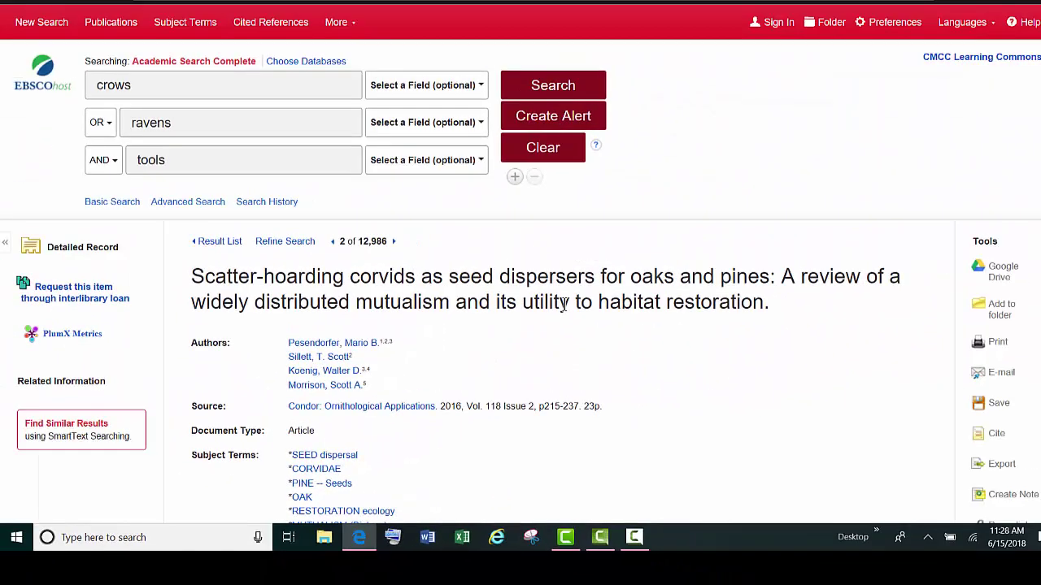
- Back on the result list, expand Subject: Thesaurus Term and show the full subject filter list
left_click(218, 242)
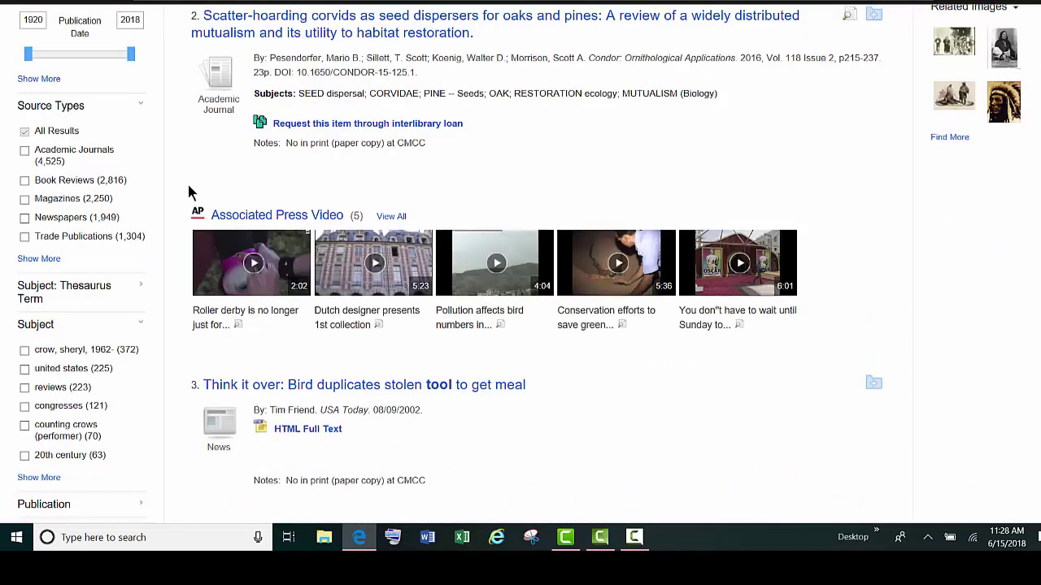
scroll(187, 193, "down", 1)
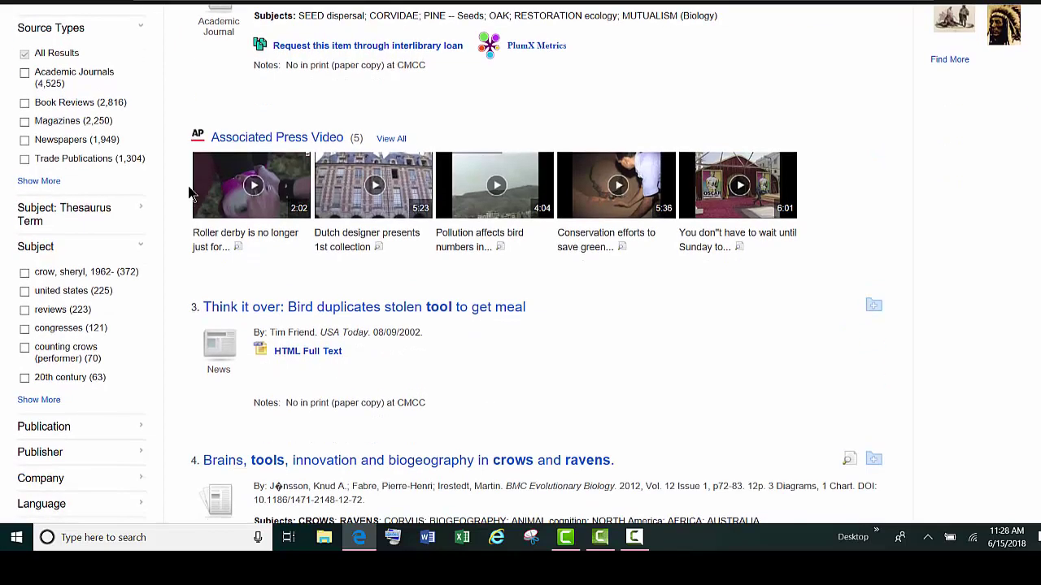
left_click(140, 211)
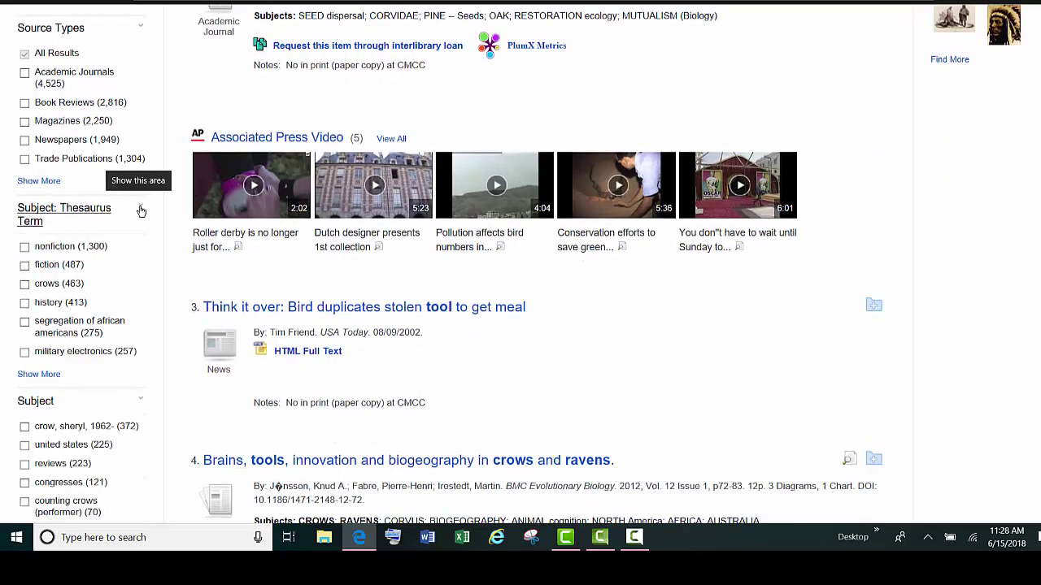
scroll(139, 209, "down", 2)
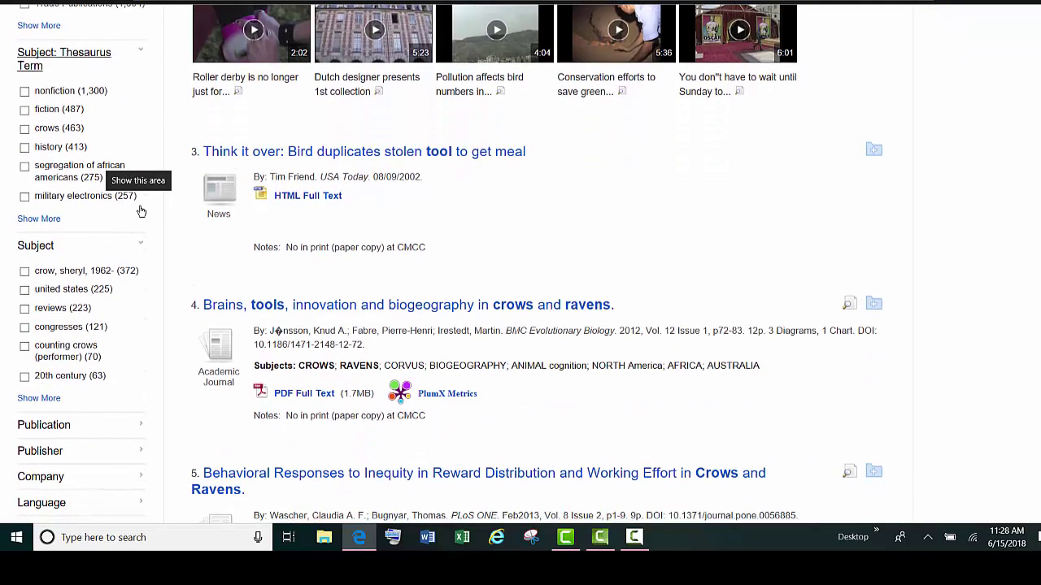
left_click(39, 398)
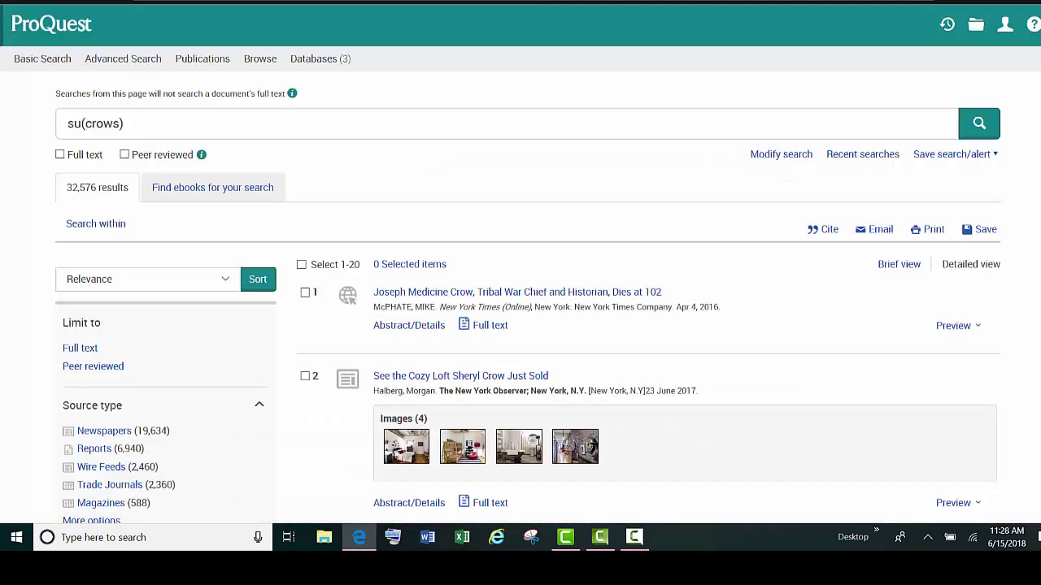
- Expand the su(crows) Subject facet, listing musicians & conductors, musical performances and retailing industry
scroll(360, 195, "down", 3)
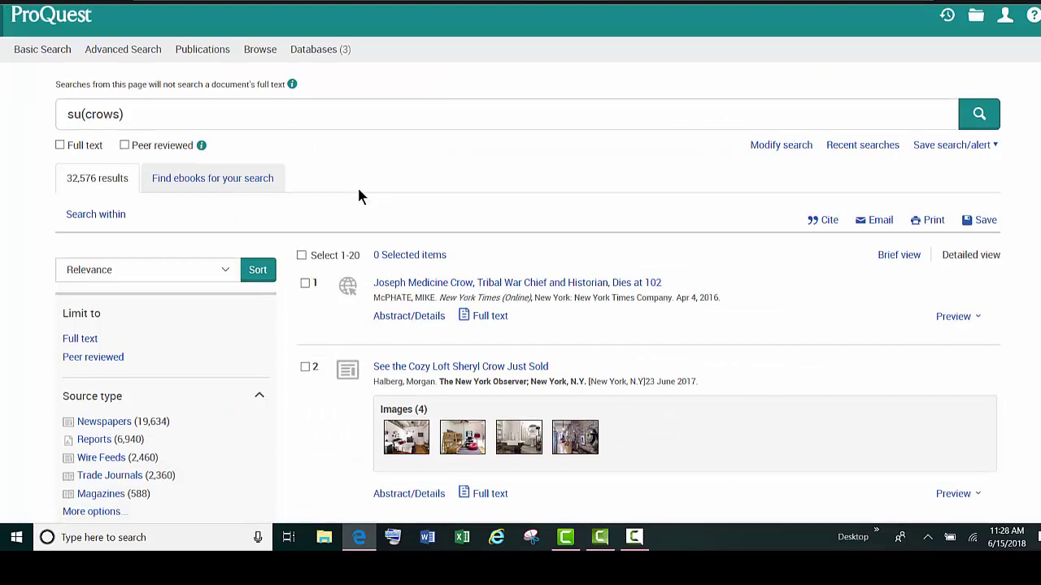
scroll(358, 193, "down", 5)
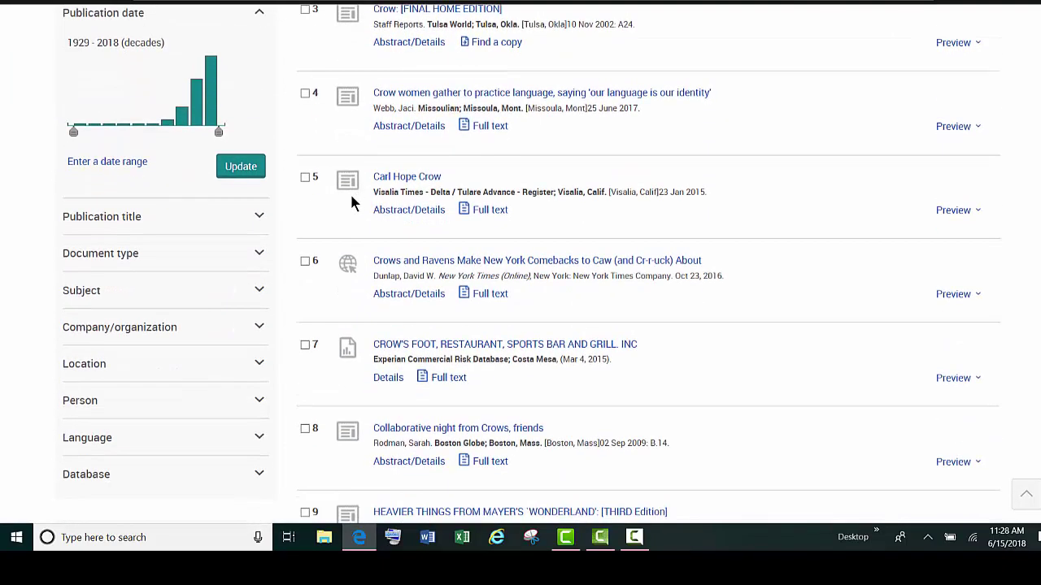
left_click(257, 292)
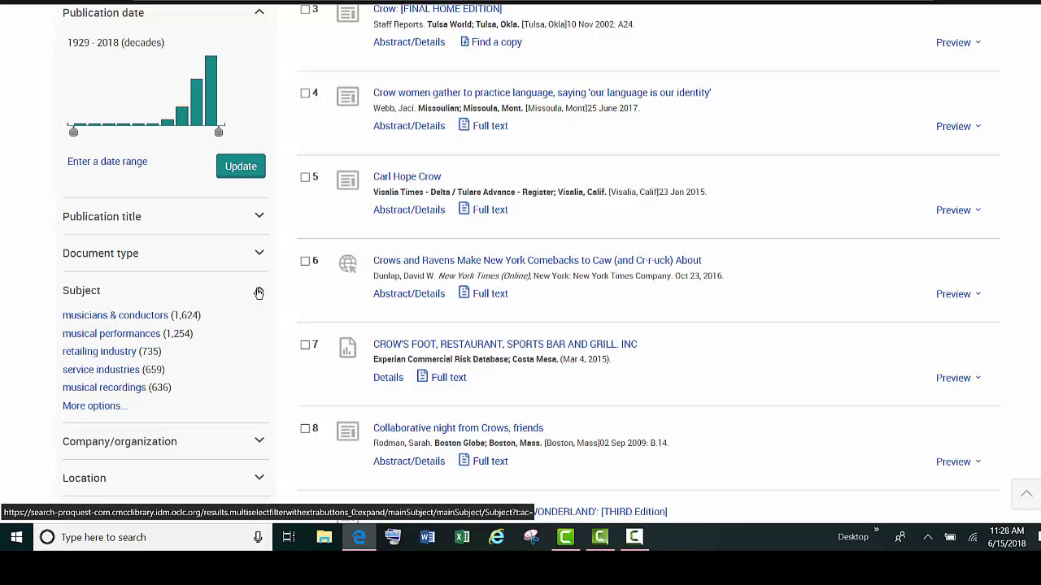
- Review the More Options limits on Gale's Advanced Search form with crows in the first row
key("ctrl+Tab")
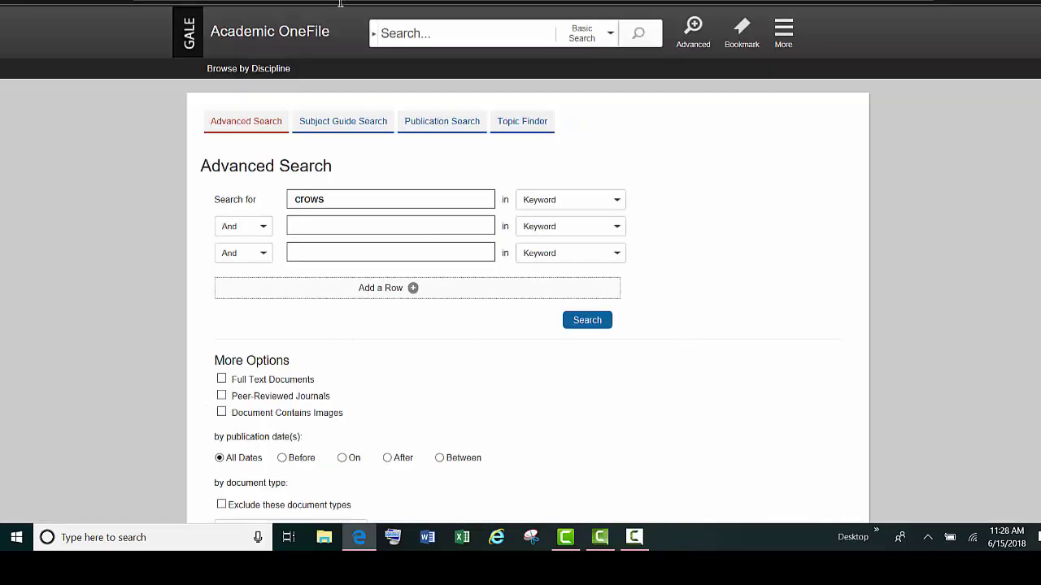
scroll(704, 249, "down", 3)
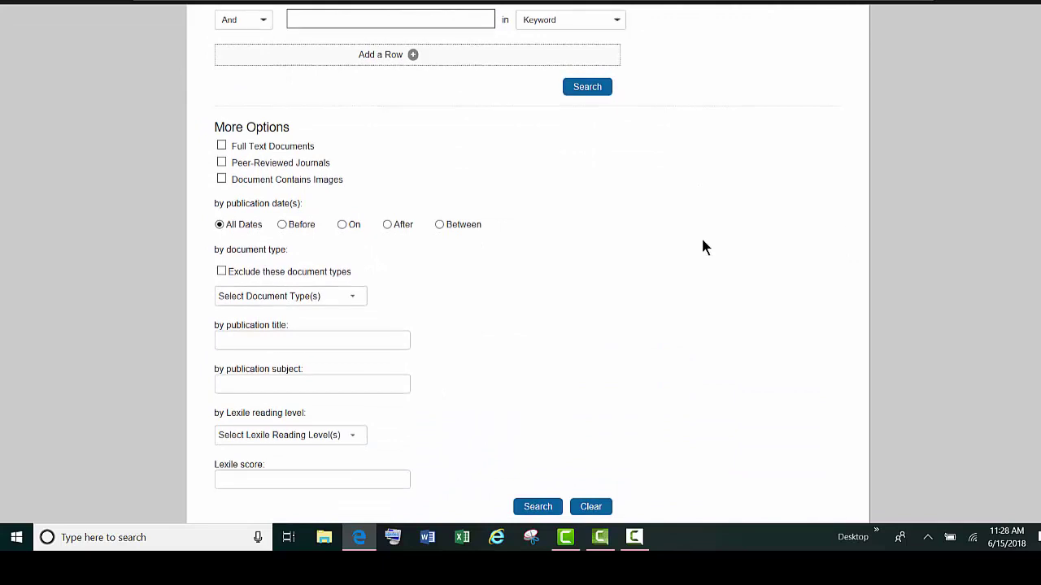
scroll(703, 242, "up", 3)
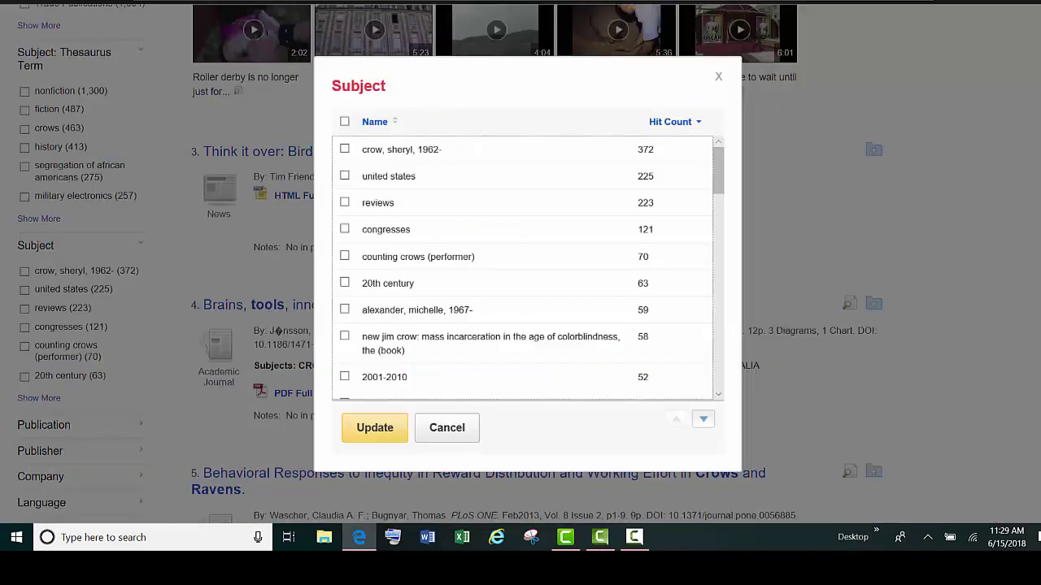
- Cancel the EBSCO Subject list without applying any subject filter
left_click(439, 429)
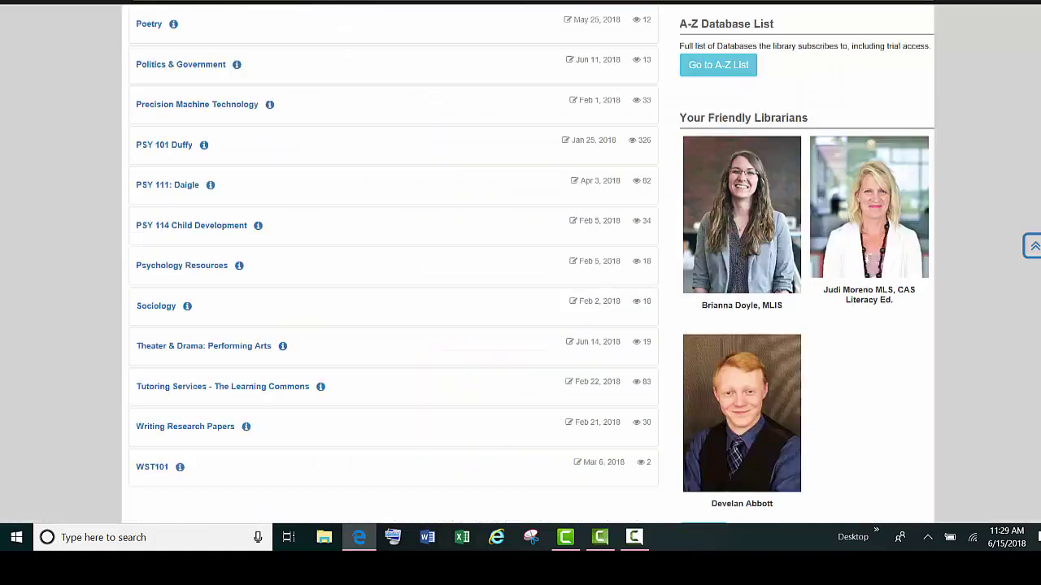